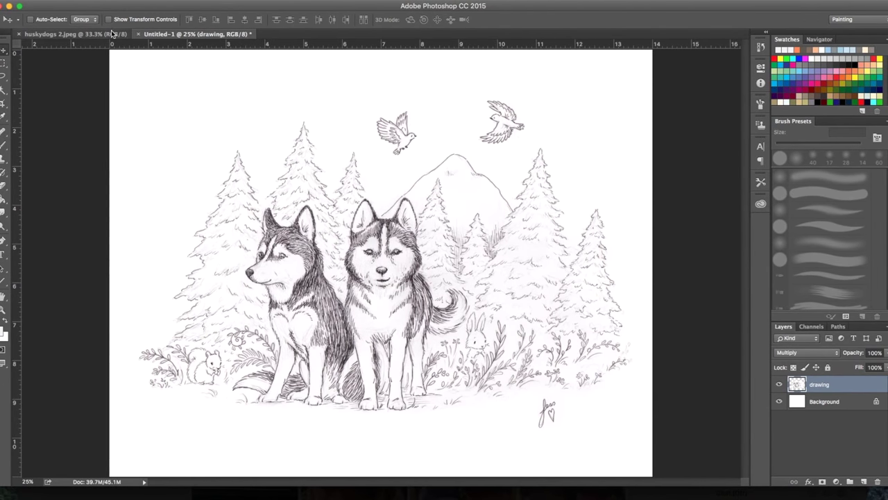
Step: Add a color layer, group it with the pencil drawing, and give the group a mask
left_click(850, 483)
left_click(851, 483)
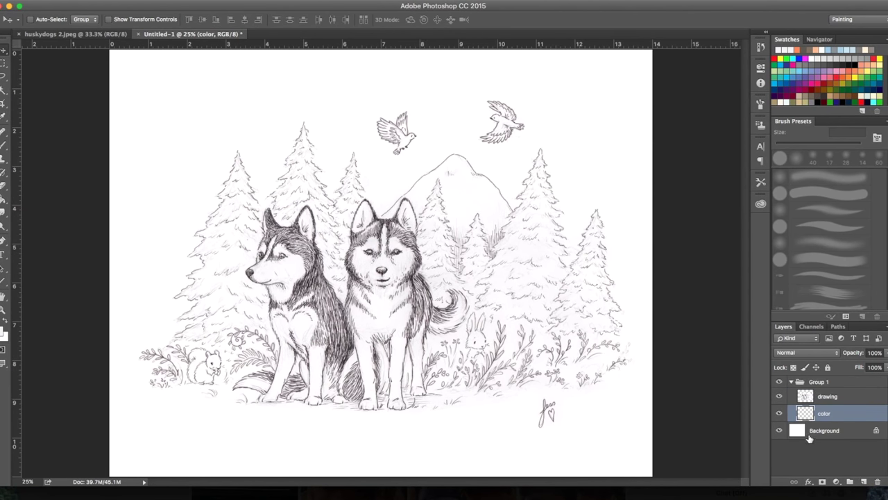
left_click(822, 481)
Step: Fill the group mask, lighten the sketch lines with Levels, and select the color layer
left_click(76, 145)
left_click(392, 191)
left_click(489, 163)
key("ctrl+l")
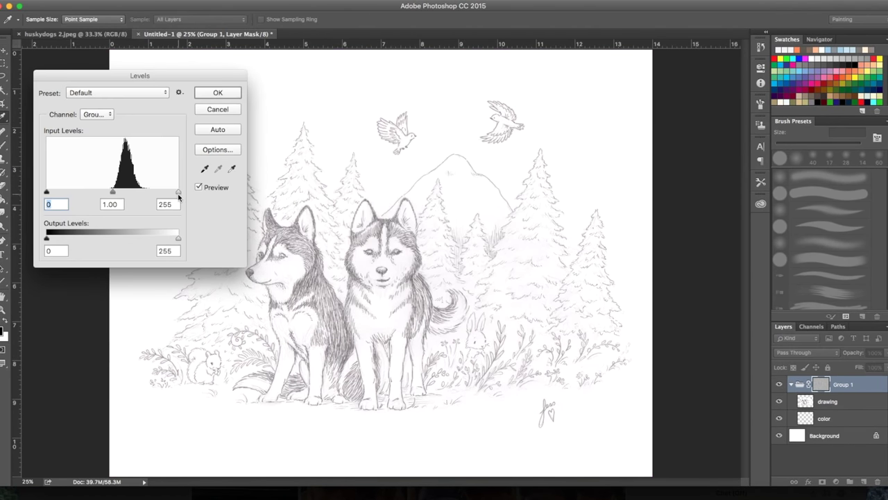
left_click(215, 91)
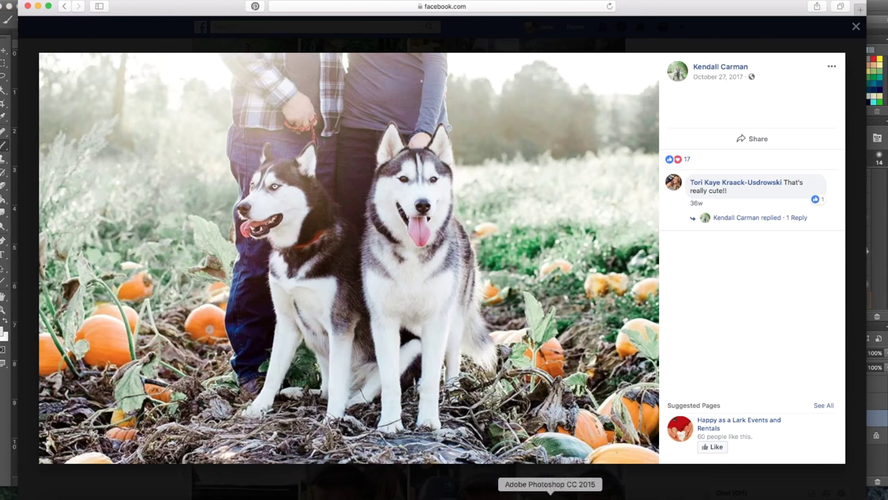
Step: Lay soft colour washes over both huskies' faces, chests, bodies, legs and paws
left_click(550, 496)
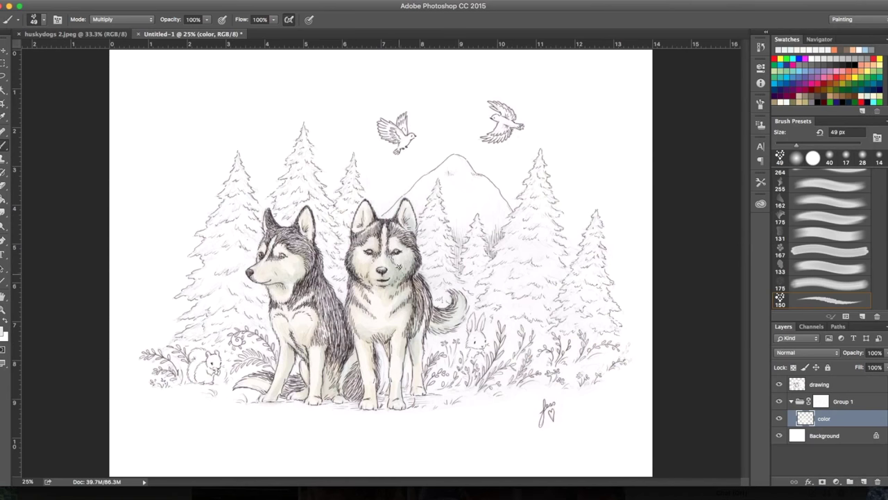
left_click_drag(328, 367, 337, 396)
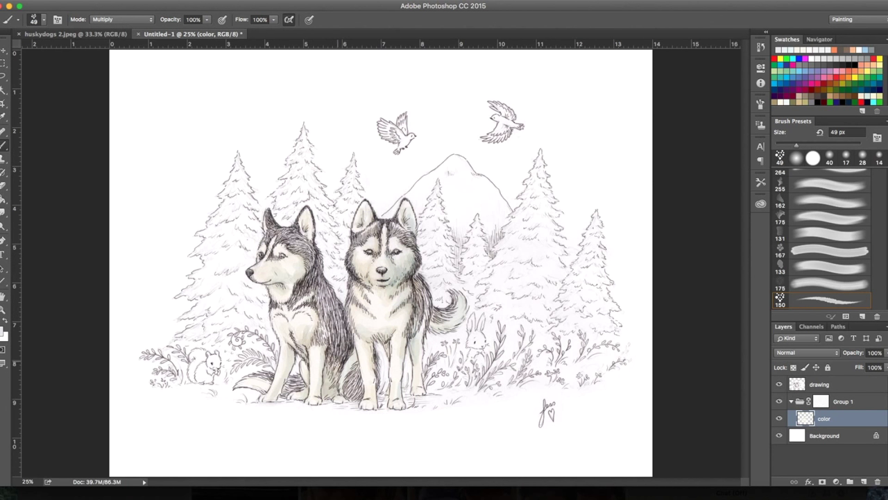
left_click_drag(332, 364, 340, 393)
left_click_drag(385, 269, 410, 273)
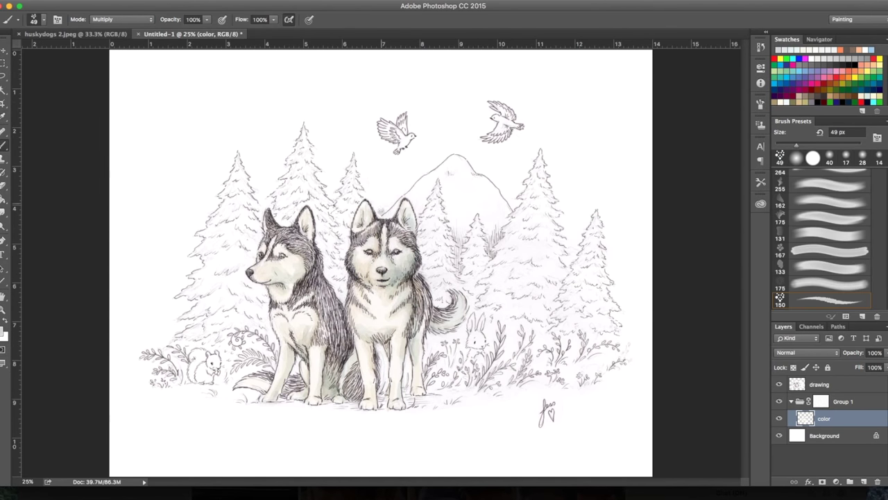
mouse_move(406, 277)
left_mouse_down()
mouse_move(401, 306)
mouse_move(447, 312)
mouse_move(406, 313)
left_mouse_up()
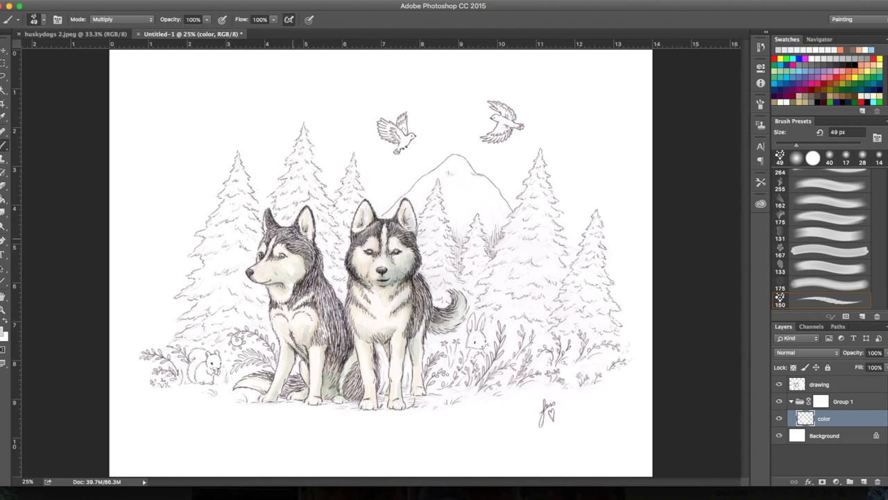
left_click_drag(318, 299, 306, 319)
mouse_move(278, 229)
left_mouse_down()
mouse_move(309, 267)
mouse_move(347, 354)
left_mouse_up()
left_click_drag(333, 312, 357, 399)
left_click_drag(292, 378, 295, 395)
left_click_drag(250, 374, 271, 388)
mouse_move(290, 354)
left_mouse_down()
mouse_move(299, 392)
mouse_move(333, 399)
left_mouse_up()
left_click_drag(413, 275, 417, 282)
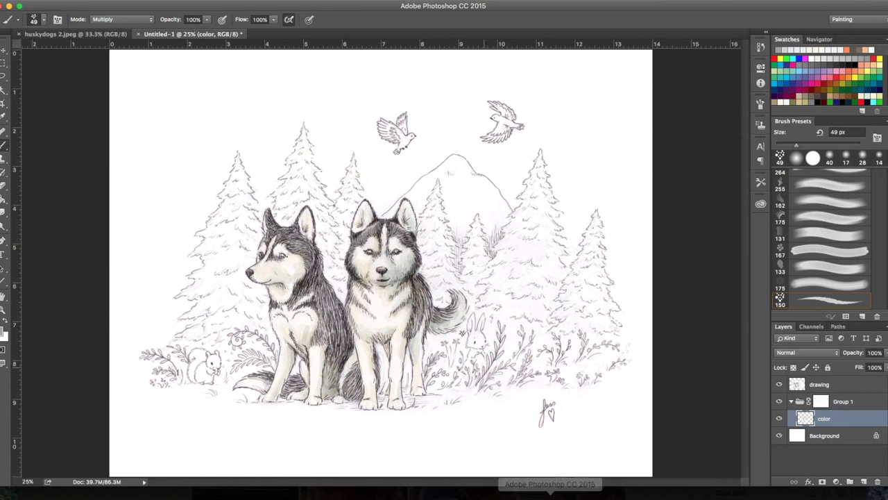
Step: Shade the right husky's face, chest and side, the left husky's neck, back and tail, and under the dogs
left_click_drag(388, 240, 415, 270)
left_click_drag(418, 329, 353, 299)
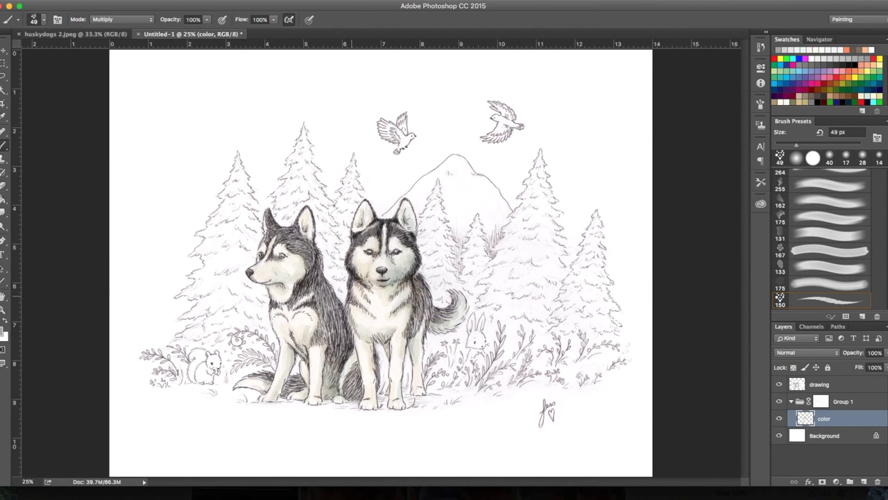
left_click_drag(422, 303, 445, 316)
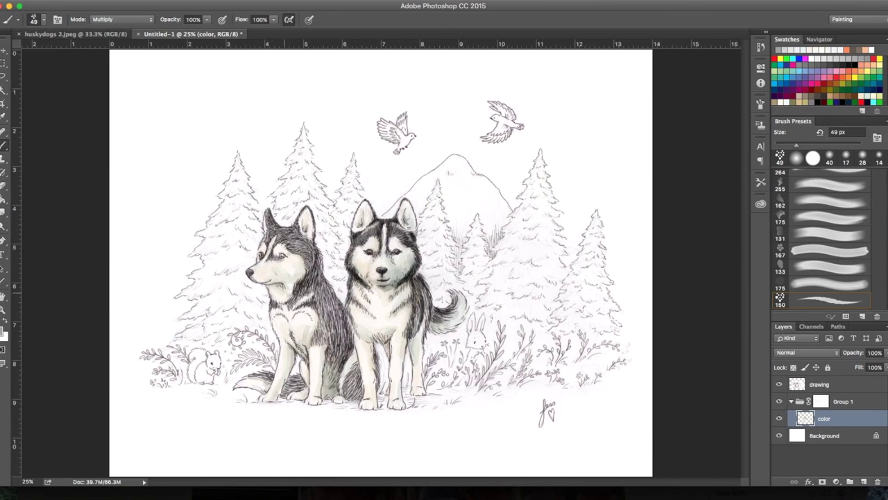
mouse_move(292, 295)
left_mouse_down()
mouse_move(316, 253)
mouse_move(332, 323)
left_mouse_up()
left_click_drag(332, 291, 344, 361)
mouse_move(326, 326)
left_mouse_down()
mouse_move(305, 246)
mouse_move(290, 235)
left_mouse_up()
left_click_drag(327, 290, 330, 314)
left_click_drag(306, 376, 288, 390)
left_click_drag(351, 372, 364, 401)
left_click_drag(375, 361, 379, 393)
left_click_drag(345, 344, 352, 369)
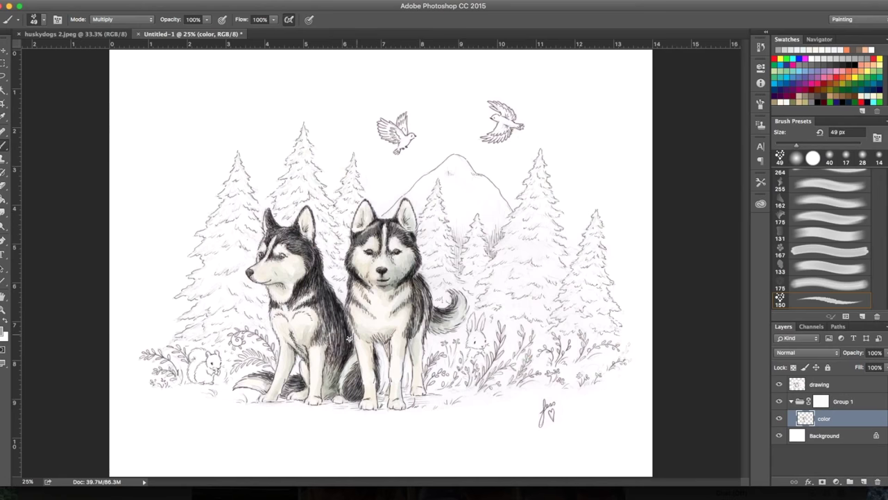
Step: Deepen dark fur shading on the left husky and between the dogs, then choose light blue
mouse_move(344, 342)
left_mouse_down()
mouse_move(336, 304)
mouse_move(308, 258)
left_mouse_up()
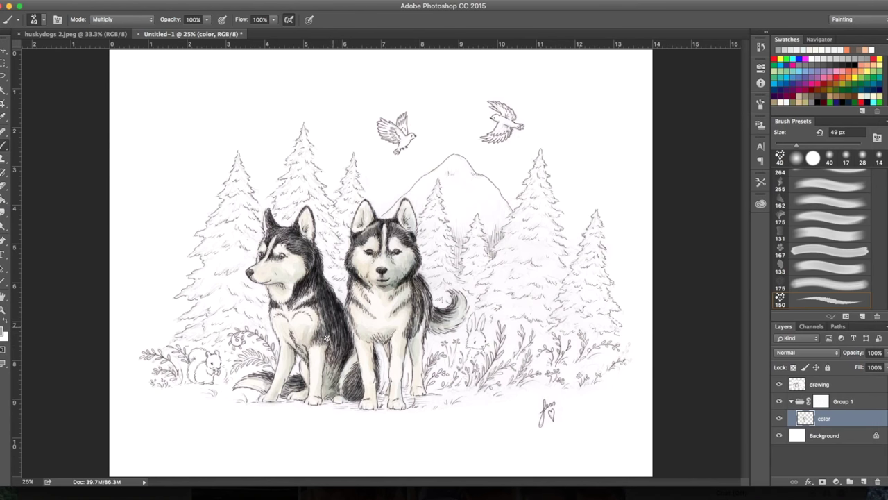
left_click_drag(329, 308, 292, 337)
left_click_drag(350, 351, 356, 392)
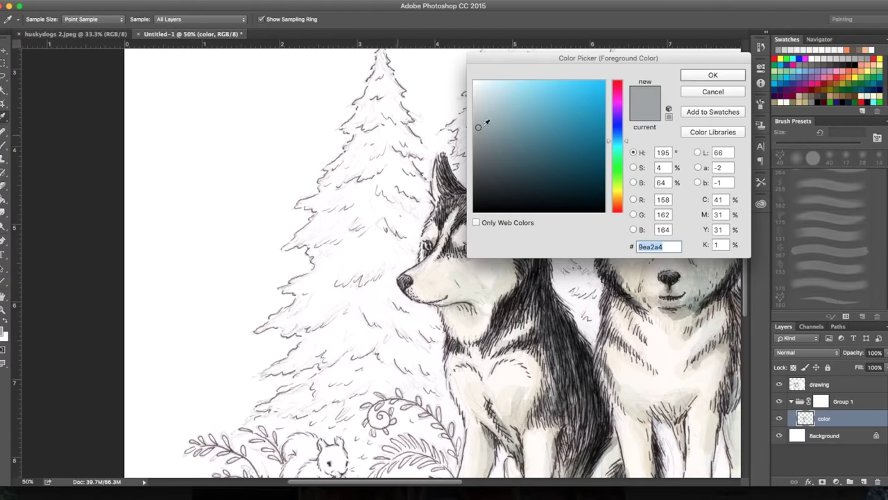
left_click(510, 86)
key("Return")
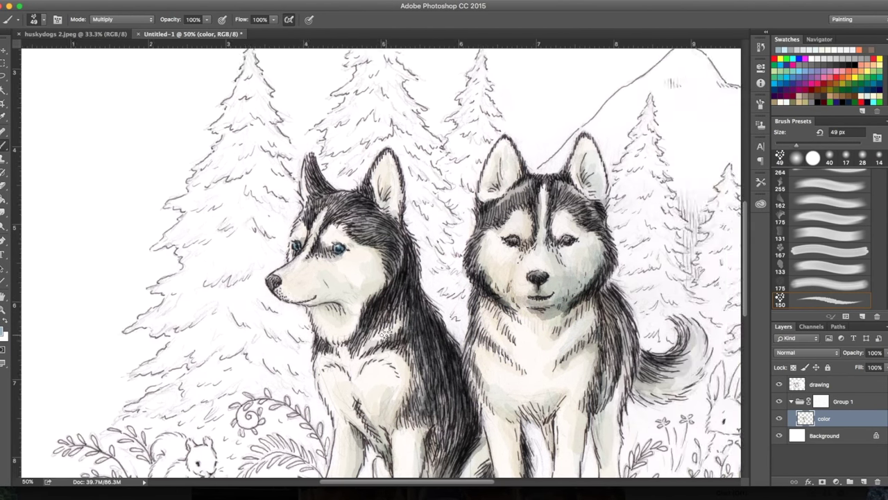
type("19")
Step: Confirm a brown paint colour and check the husky reference photo
key("Return")
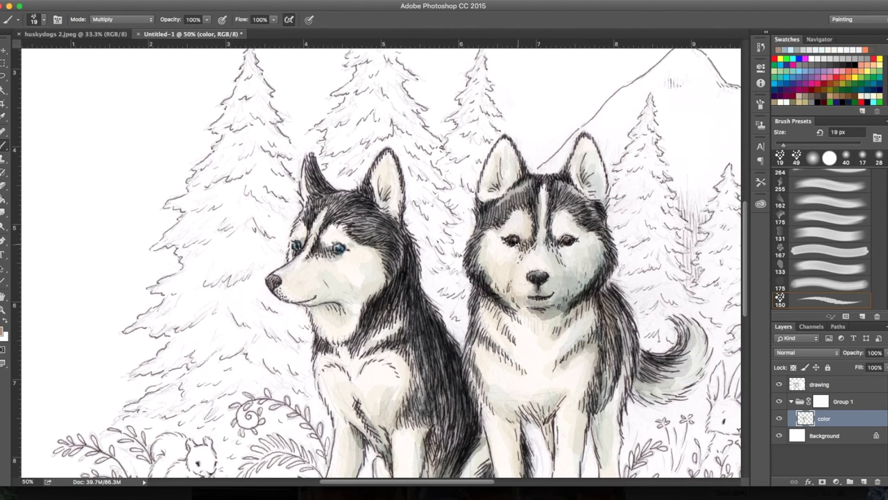
left_click(178, 494)
left_click(476, 489)
Step: Save the painting as huskydogs.psd
key("ctrl+shift+s")
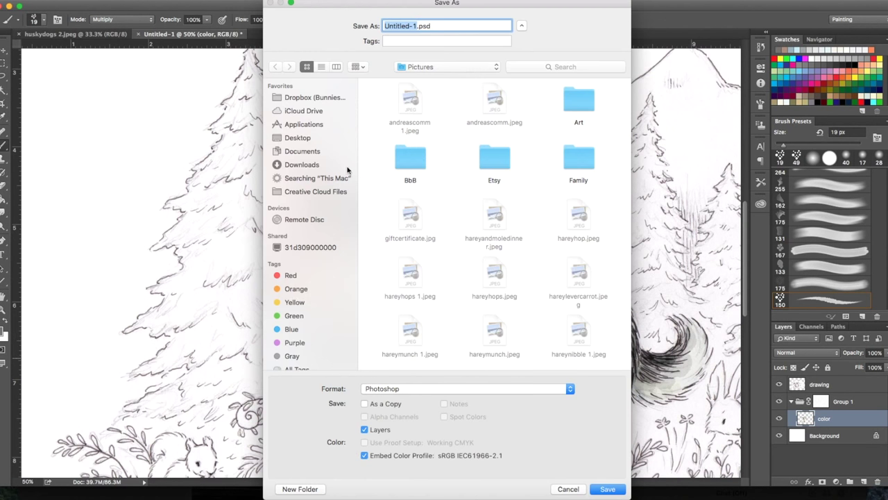
type("huskydogs")
key("Return")
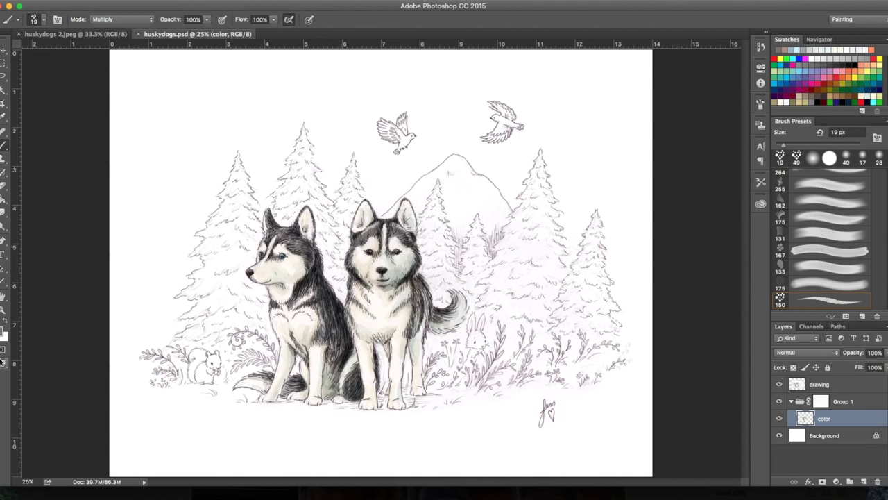
Step: Paint the squirrel in brown tones and switch to the Blend Fast smudge preset
left_click_drag(194, 355, 212, 371)
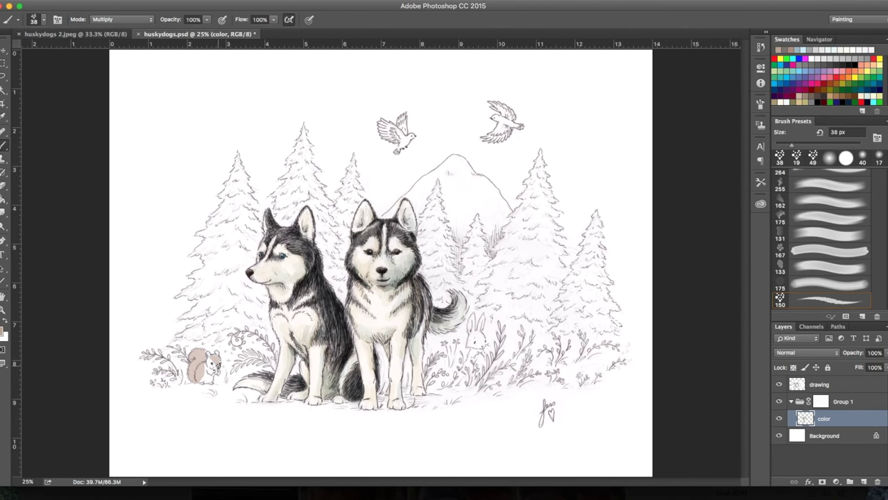
left_click_drag(193, 355, 203, 377)
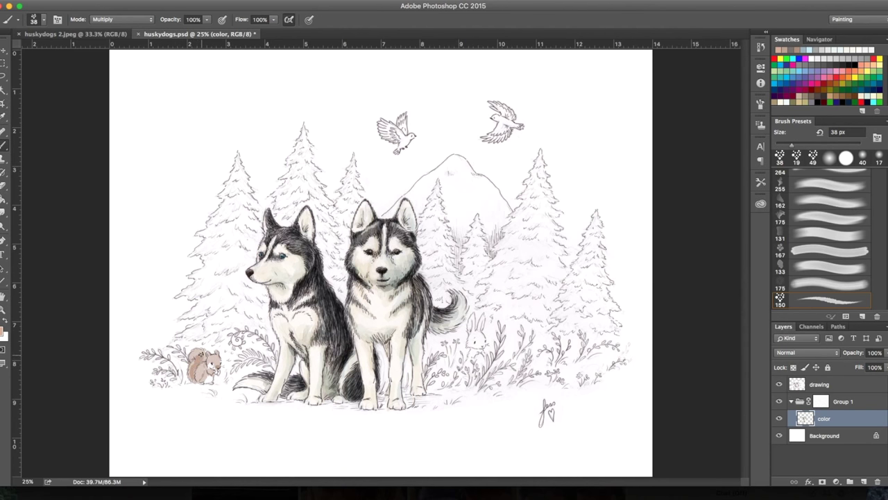
left_click(4, 331)
left_click(712, 73)
left_click(4, 332)
left_click(706, 74)
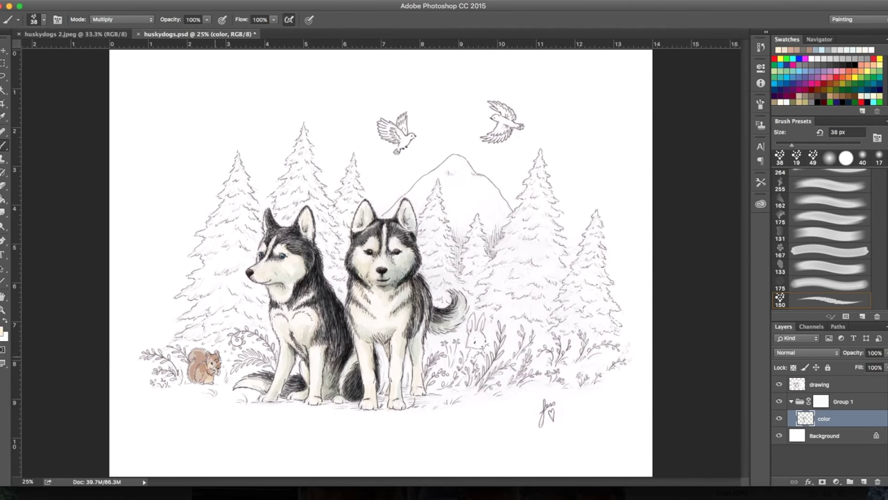
left_click(762, 182)
left_click(669, 244)
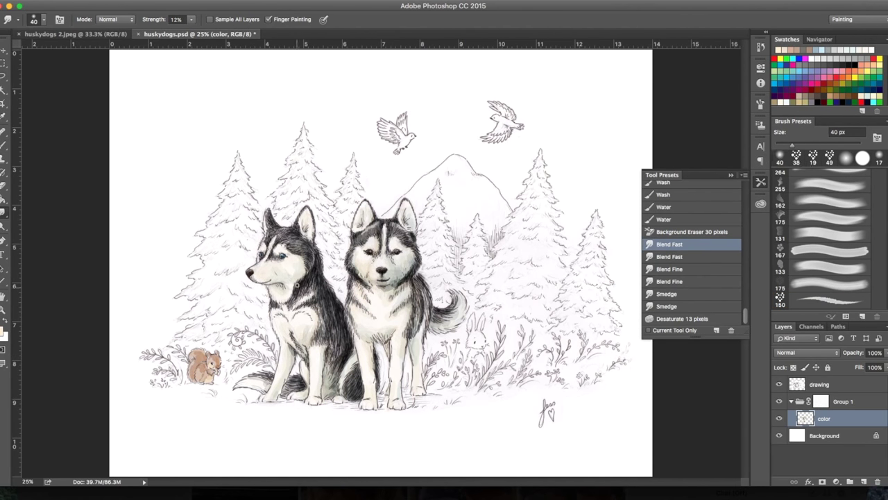
Step: Paint the bunny a soft peach-brown and blend it with Blend Fast smudge
left_click(4, 331)
left_click(483, 93)
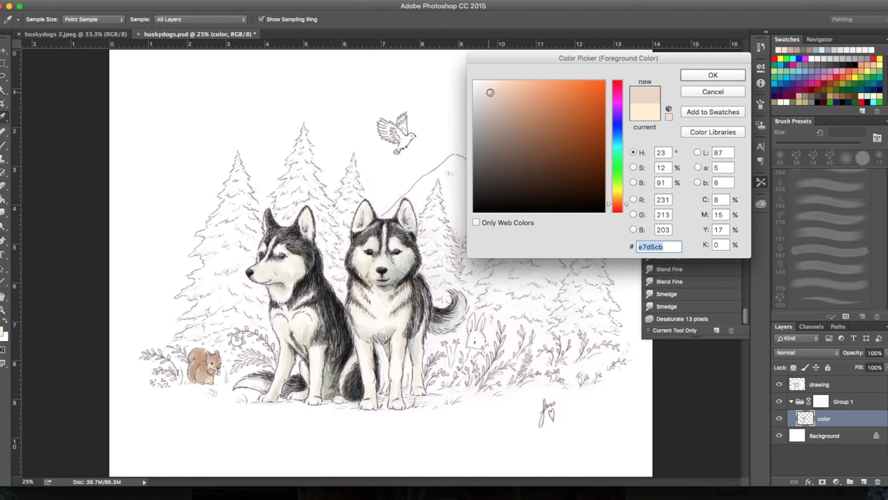
left_click(714, 73)
key("b")
mouse_move(469, 342)
left_mouse_down()
mouse_move(474, 315)
mouse_move(477, 336)
left_mouse_up()
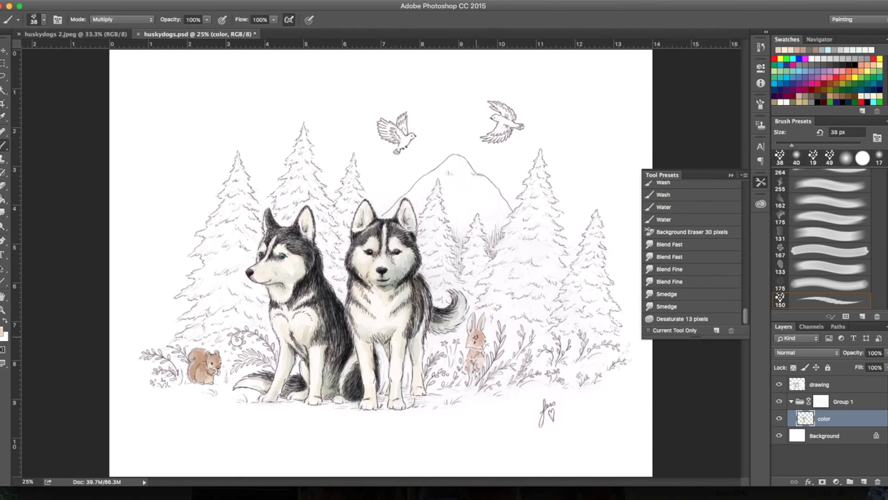
left_click(667, 245)
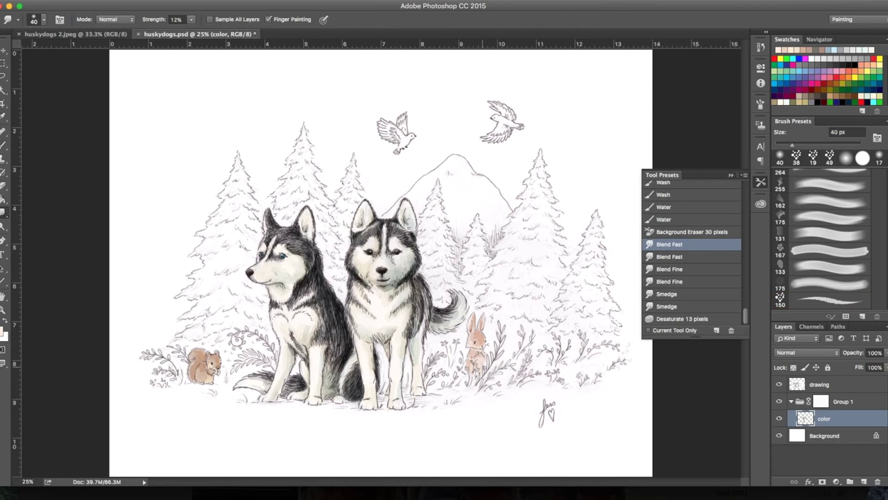
Step: Colour both birds light blue, blend them, save, and add a layer below the color layer
left_click(3, 331)
left_click(615, 139)
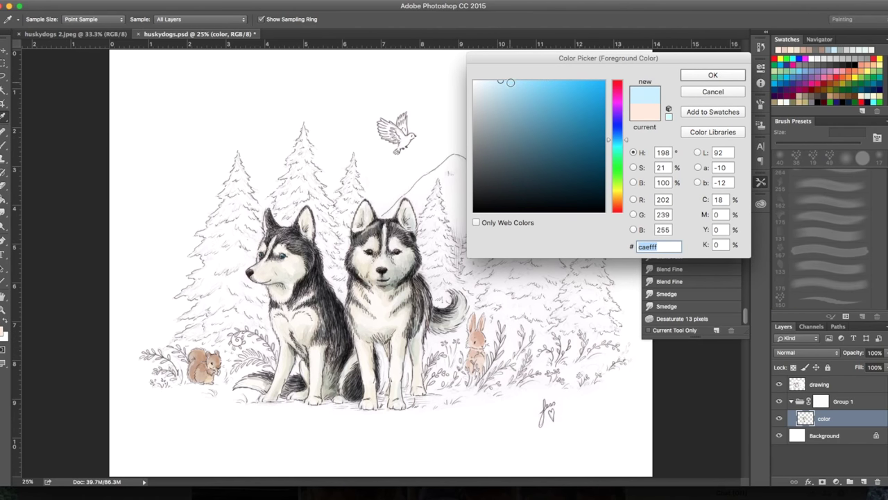
left_click(710, 76)
key("b")
left_click_drag(405, 141, 390, 125)
mouse_move(495, 132)
left_mouse_down()
mouse_move(517, 124)
mouse_move(501, 132)
left_mouse_up()
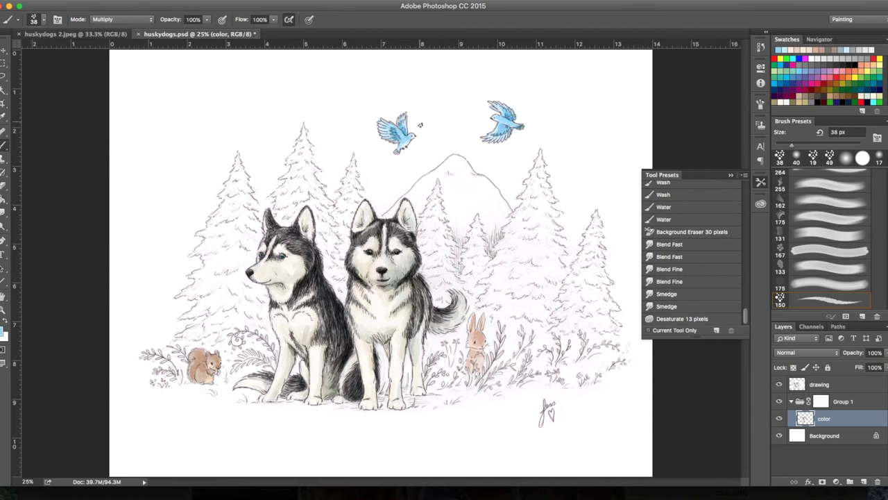
left_click(670, 244)
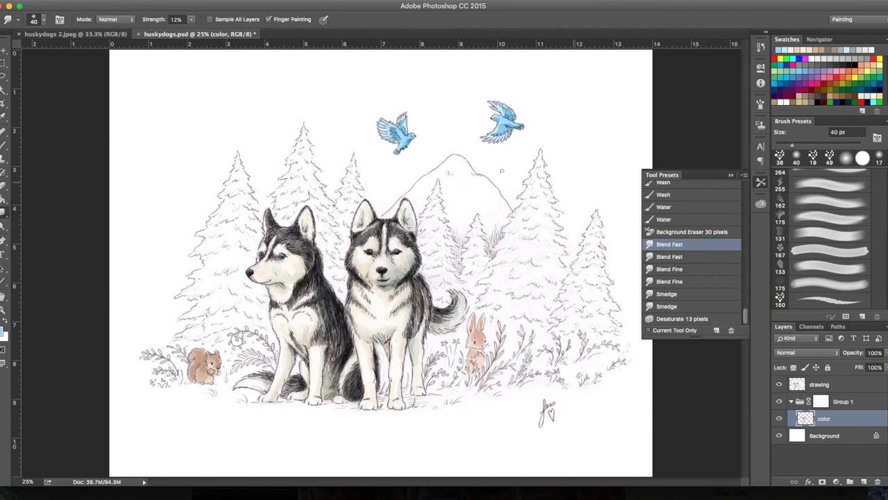
key("ctrl+s")
left_click(865, 481, "ctrl")
Step: Name the new layer 'background color' and tint the mountain top peach
type("background color")
key("Return")
left_click(3, 335)
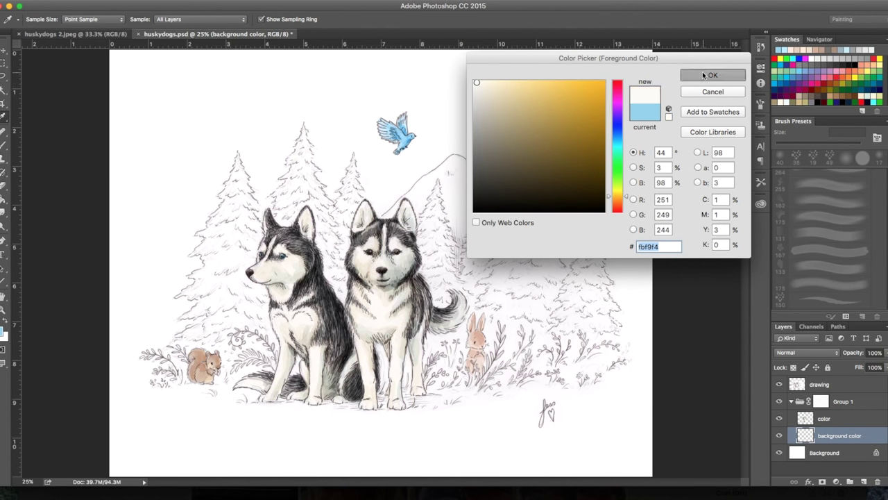
left_click(712, 74)
key("b")
left_click(3, 332)
left_click(733, 73)
left_click_drag(456, 177, 413, 200)
Step: Wash the mountain in light blue and switch to the Blend Fast smudge preset
left_click(3, 333)
left_click(618, 155)
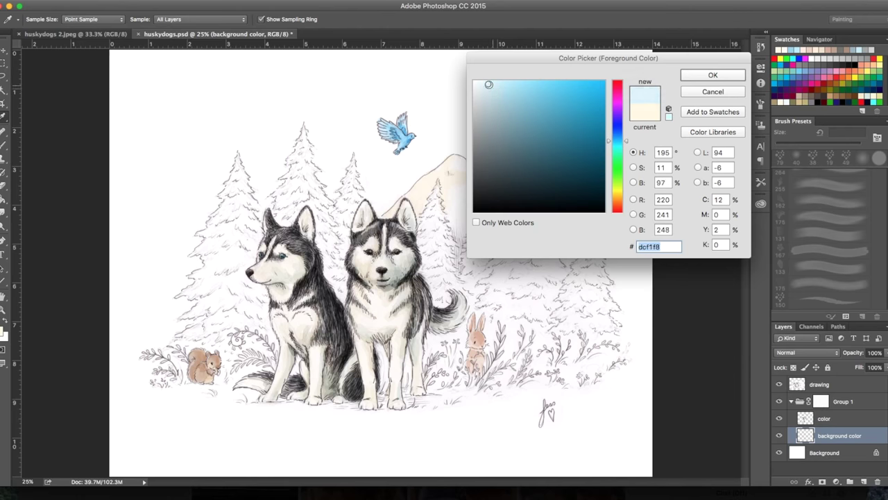
left_click(712, 74)
mouse_move(451, 170)
left_mouse_down()
mouse_move(469, 192)
mouse_move(458, 260)
mouse_move(499, 215)
mouse_move(479, 182)
mouse_move(482, 258)
mouse_move(498, 208)
mouse_move(460, 265)
mouse_move(476, 273)
left_mouse_up()
key("r")
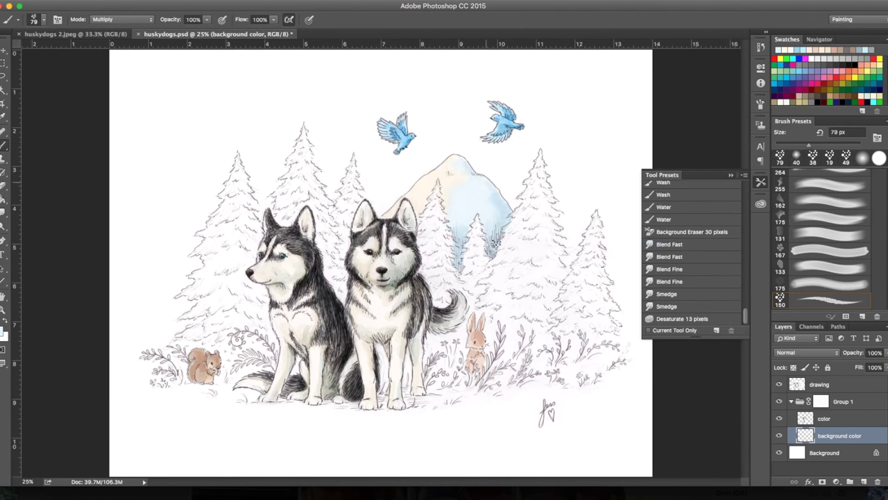
Step: Wash teal over the central tree, the right trees and the tree between the huskies
left_click(4, 331)
left_click(712, 73)
key("b")
left_click_drag(439, 182, 440, 302)
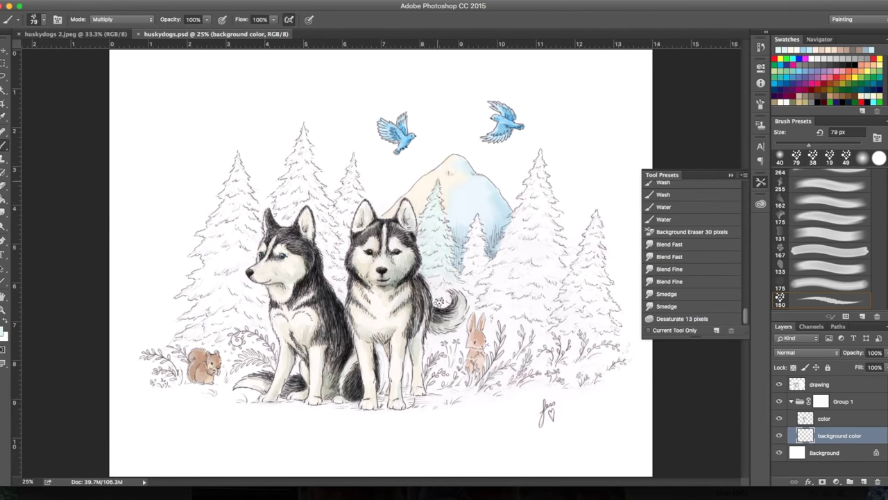
mouse_move(540, 156)
left_mouse_down()
mouse_move(548, 217)
mouse_move(513, 243)
mouse_move(543, 300)
mouse_move(498, 276)
mouse_move(535, 267)
mouse_move(521, 261)
mouse_move(550, 288)
left_mouse_up()
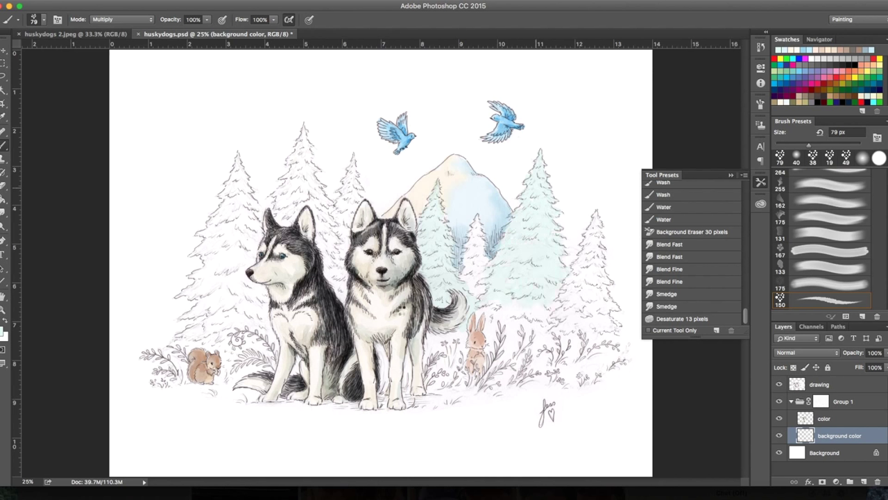
left_click_drag(351, 167, 340, 267)
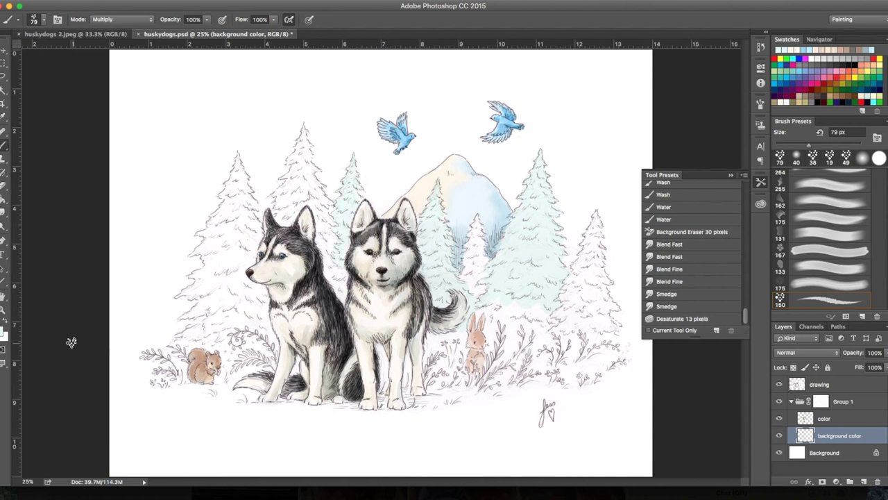
Step: Brush teal down the left-centre tree and light cyan-blue over the right-hand tree
left_click(4, 333)
left_click(710, 73)
mouse_move(303, 147)
left_mouse_down()
mouse_move(285, 208)
mouse_move(316, 189)
mouse_move(347, 275)
left_mouse_up()
left_click_drag(326, 201, 341, 299)
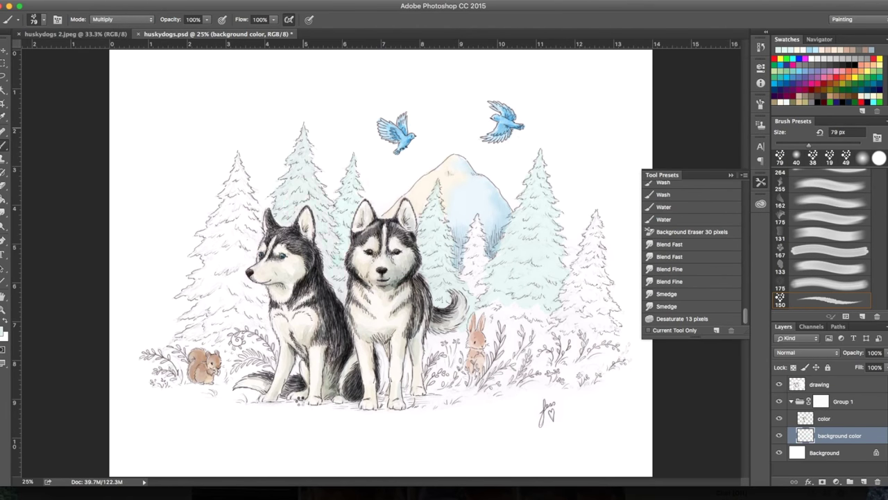
left_click(4, 333)
left_click(622, 149)
left_click(710, 73)
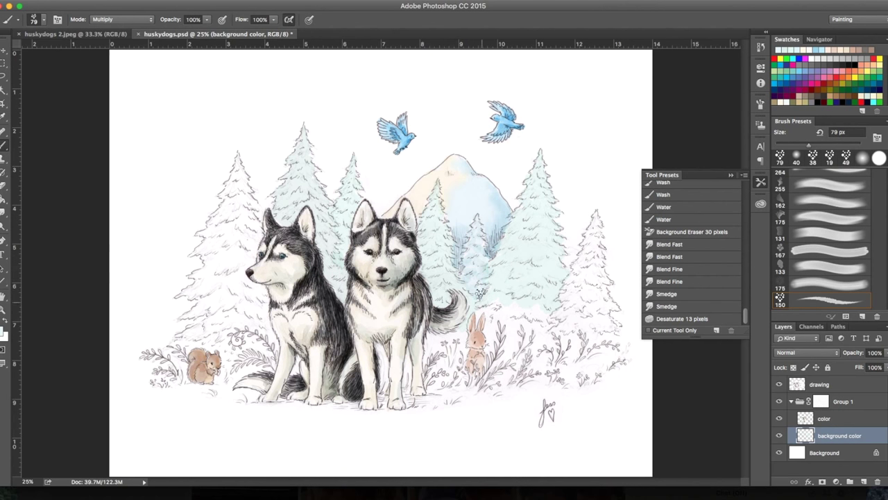
mouse_move(597, 211)
left_mouse_down()
mouse_move(565, 311)
mouse_move(600, 281)
mouse_move(612, 339)
mouse_move(586, 319)
mouse_move(613, 318)
left_mouse_up()
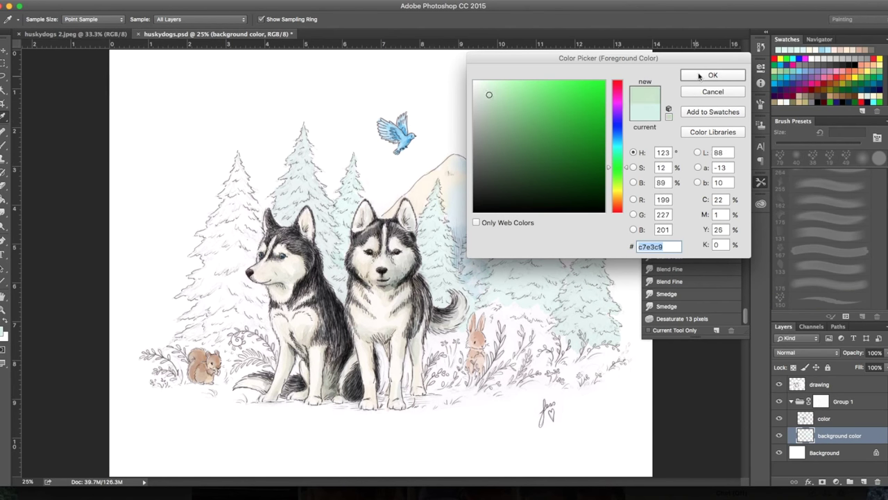
Step: Wash pale green over the left and right pine trees, deepening the left one
mouse_move(235, 176)
left_mouse_down()
mouse_move(246, 205)
mouse_move(219, 222)
mouse_move(253, 239)
mouse_move(234, 229)
mouse_move(237, 236)
left_mouse_up()
mouse_move(193, 275)
left_mouse_down()
mouse_move(208, 319)
mouse_move(225, 278)
mouse_move(264, 300)
mouse_move(198, 323)
mouse_move(180, 344)
mouse_move(246, 322)
mouse_move(311, 354)
left_mouse_up()
mouse_move(578, 270)
left_mouse_down()
mouse_move(591, 250)
mouse_move(573, 309)
mouse_move(590, 328)
mouse_move(573, 336)
mouse_move(584, 254)
mouse_move(599, 295)
mouse_move(554, 340)
mouse_move(594, 269)
left_mouse_up()
mouse_move(497, 305)
left_mouse_down()
mouse_move(552, 299)
mouse_move(503, 251)
mouse_move(534, 236)
mouse_move(520, 219)
mouse_move(538, 176)
mouse_move(495, 261)
mouse_move(534, 276)
mouse_move(486, 320)
mouse_move(527, 368)
left_mouse_up()
mouse_move(217, 211)
left_mouse_down()
mouse_move(221, 227)
mouse_move(236, 180)
mouse_move(229, 267)
mouse_move(240, 235)
mouse_move(201, 278)
mouse_move(250, 298)
mouse_move(217, 317)
mouse_move(202, 295)
mouse_move(200, 281)
mouse_move(223, 271)
mouse_move(242, 296)
left_mouse_up()
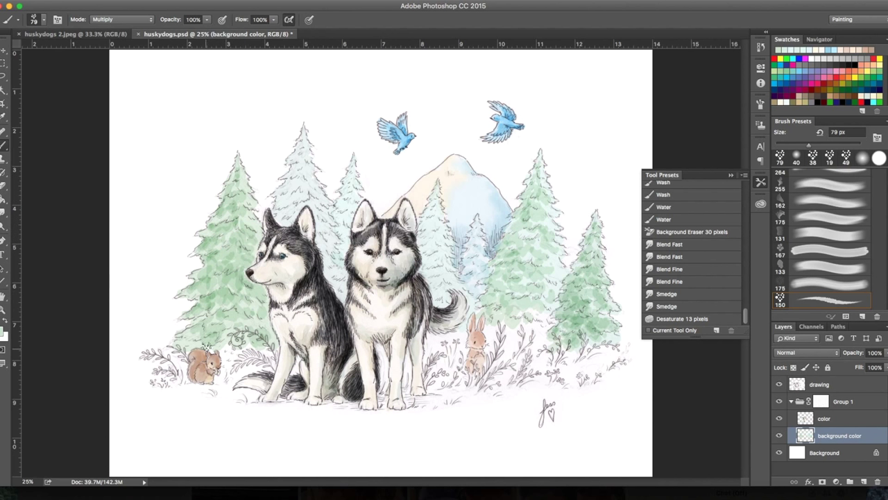
Step: Try new foreground colours and switch to the Blend Fast smudge preset
left_click(3, 332)
left_click(713, 75)
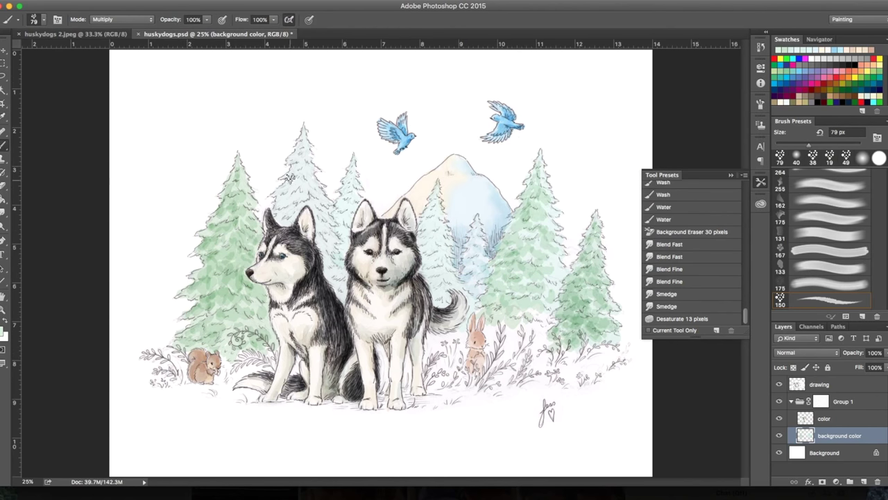
left_click(4, 332)
key("Escape")
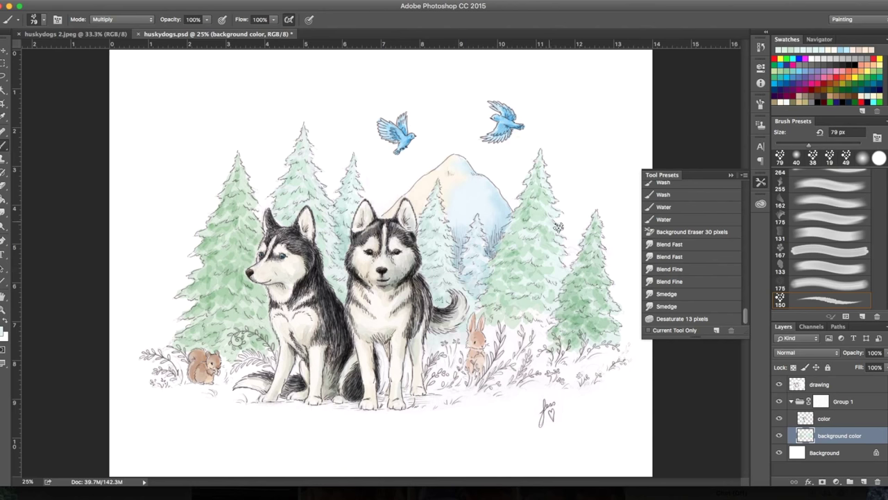
left_click(3, 332)
key("Escape")
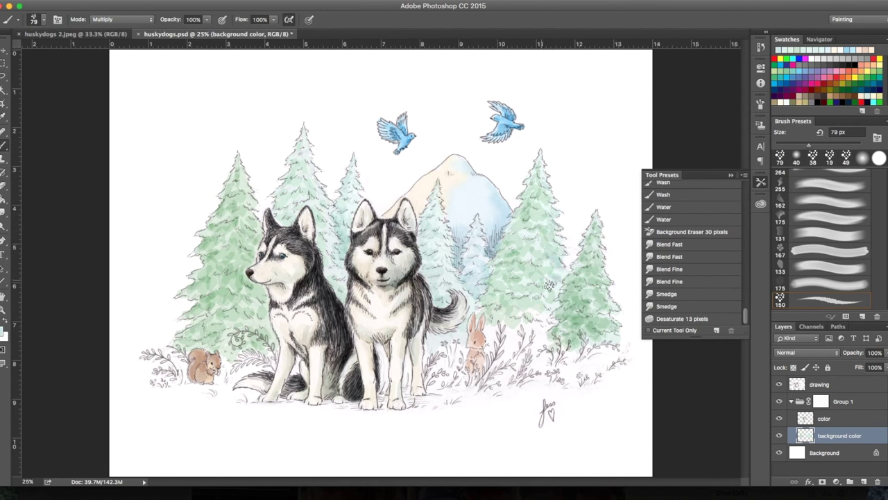
left_click(684, 244)
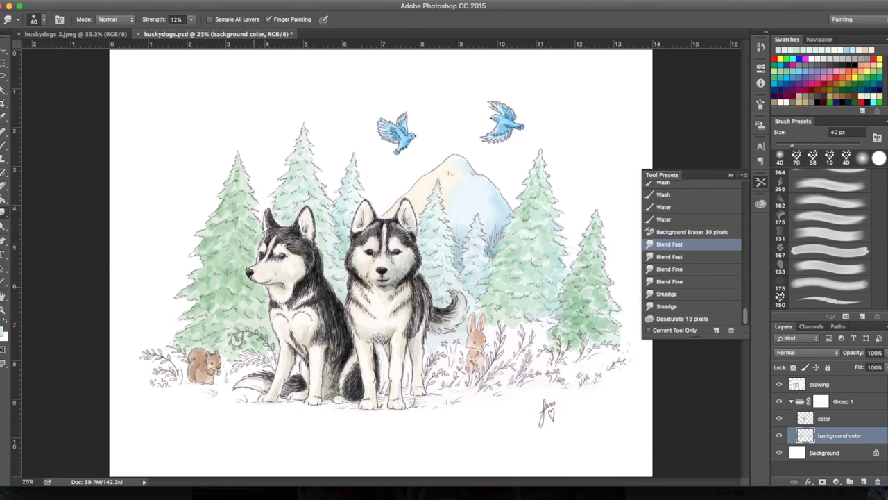
Step: Paint the left pine a richer green and darken the right pine's lower side
left_click(4, 341)
left_click(616, 174)
left_click(710, 73)
key("b")
mouse_move(279, 198)
left_mouse_down()
mouse_move(232, 309)
mouse_move(237, 264)
left_mouse_up()
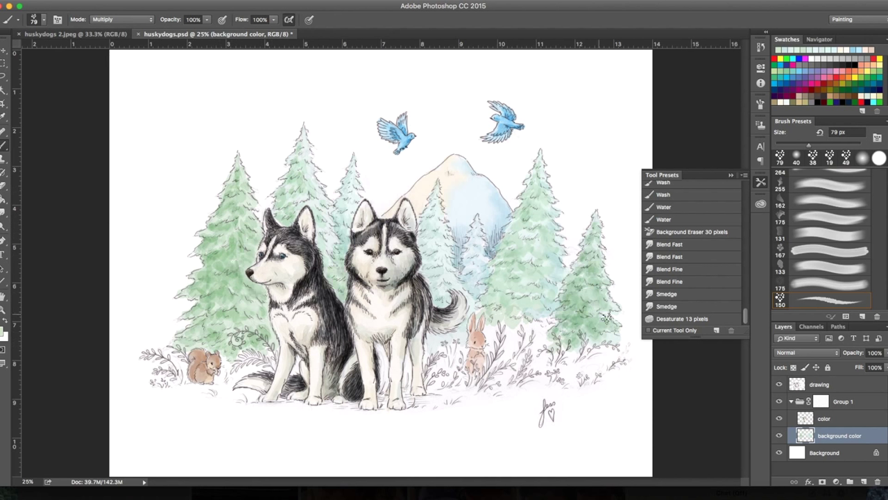
left_click_drag(606, 333, 598, 287)
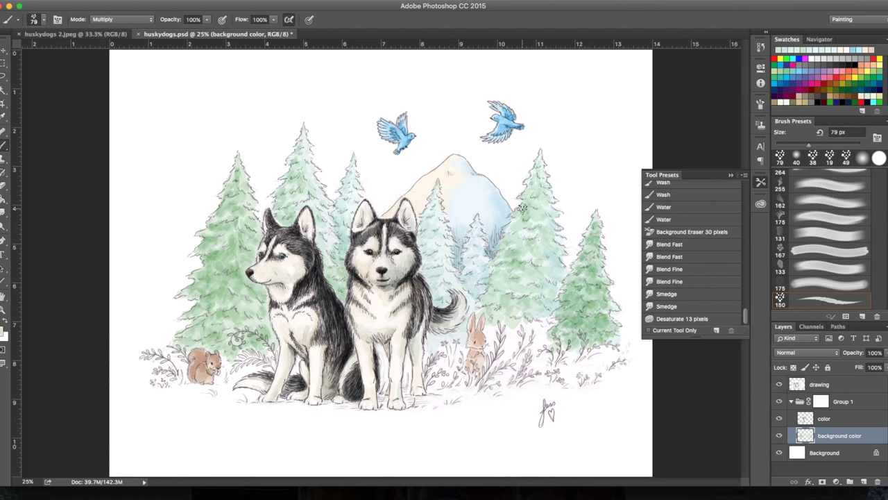
Step: With a soft round brush, darken the left pine's lower foliage and the middle-right pine
left_click(38, 19)
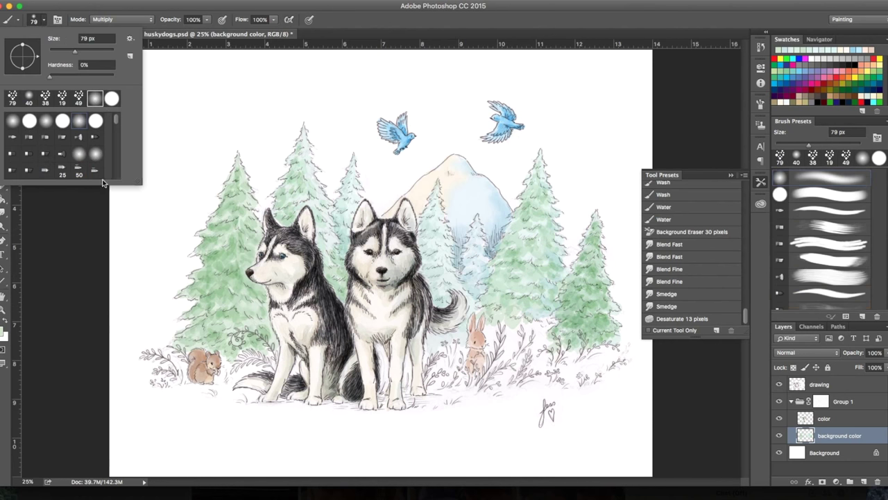
double_click(16, 98)
left_click_drag(254, 314, 215, 298)
mouse_move(256, 323)
left_mouse_down()
mouse_move(234, 318)
mouse_move(217, 243)
left_mouse_up()
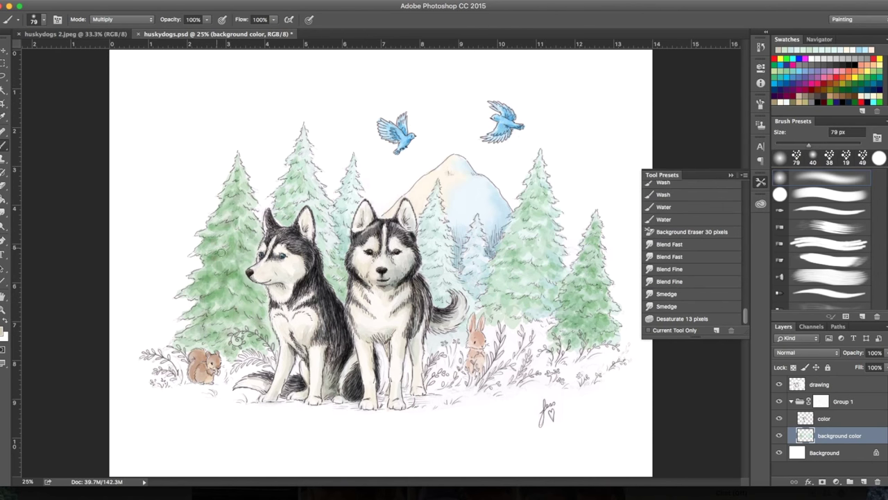
mouse_move(499, 298)
left_mouse_down()
mouse_move(598, 278)
mouse_move(601, 335)
left_mouse_up()
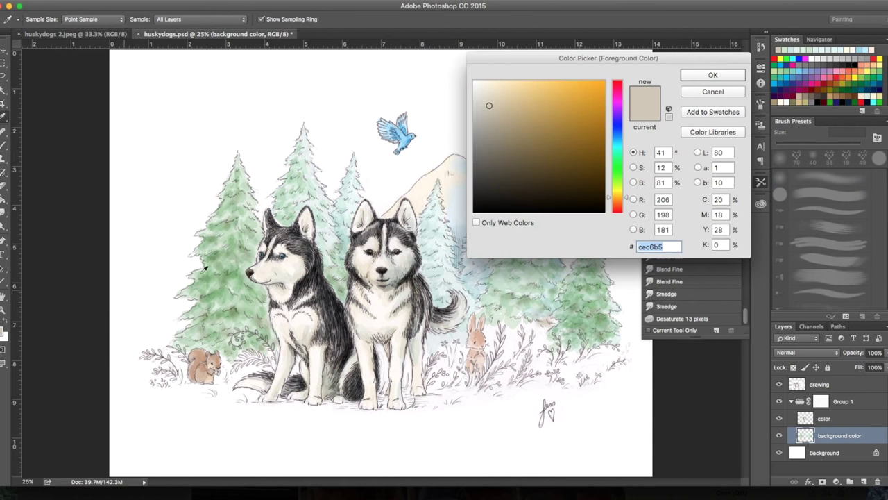
Step: Add final green strokes to the right-side trees and pick a grass green
mouse_move(480, 288)
left_mouse_down()
mouse_move(459, 264)
mouse_move(458, 244)
left_mouse_up()
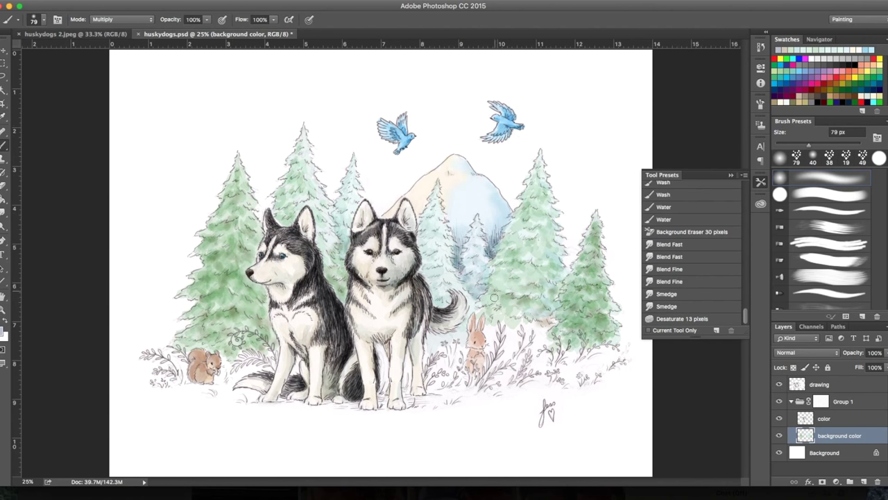
left_click_drag(558, 281, 561, 293)
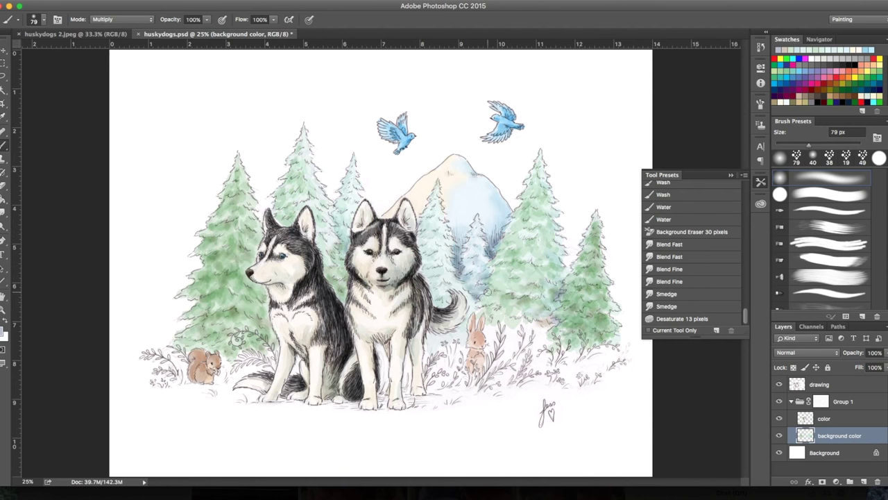
left_click(3, 334)
left_click(527, 104)
left_click(712, 74)
Step: Set the brush to 118 px and wash green over the ground toward the squirrel
left_click(43, 19)
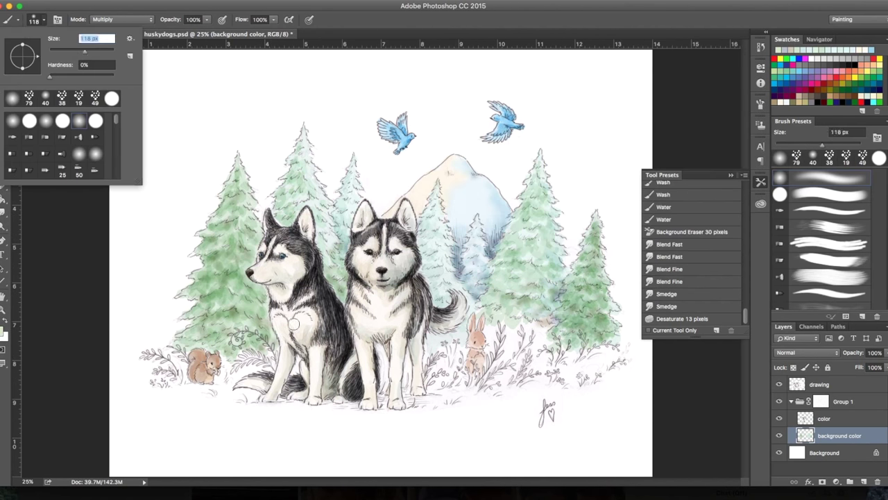
left_click_drag(77, 44, 90, 44)
left_click(234, 373)
mouse_move(378, 345)
left_mouse_down()
mouse_move(382, 374)
mouse_move(431, 368)
mouse_move(507, 333)
mouse_move(458, 380)
mouse_move(611, 361)
mouse_move(500, 368)
mouse_move(555, 382)
left_mouse_up()
mouse_move(177, 354)
left_mouse_down()
mouse_move(180, 382)
mouse_move(166, 368)
left_mouse_up()
Step: Stroke the bottom foliage and add a pale e6eac3 yellow-green wash along the grass
left_click(4, 333)
left_click(713, 75)
mouse_move(229, 396)
left_mouse_down()
mouse_move(451, 409)
mouse_move(611, 361)
left_mouse_up()
left_click(3, 333)
key("Return")
mouse_move(180, 395)
left_mouse_down()
mouse_move(338, 421)
mouse_move(520, 402)
mouse_move(463, 406)
left_mouse_up()
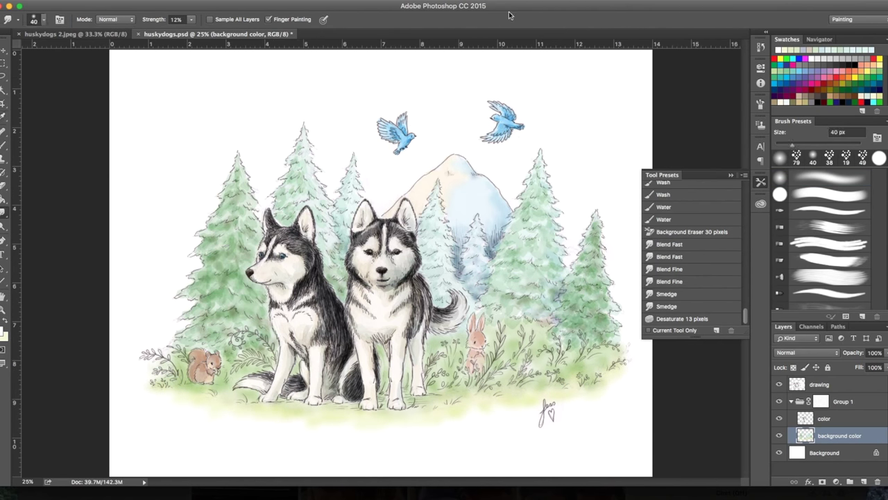
Step: Blend the grass with the Blend Fast smudge preset at 75 px, save, and preview Hue/Saturation
right_click(206, 391)
key("Escape")
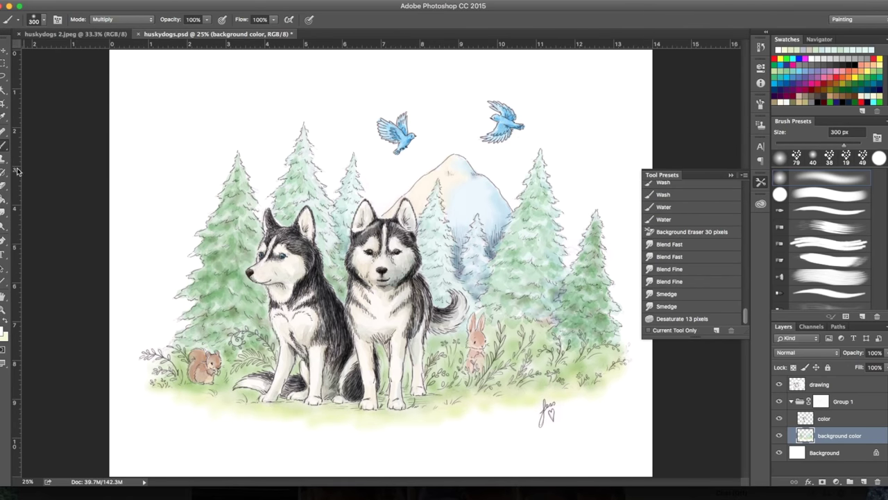
left_click(670, 243)
left_click(44, 20)
key("Escape")
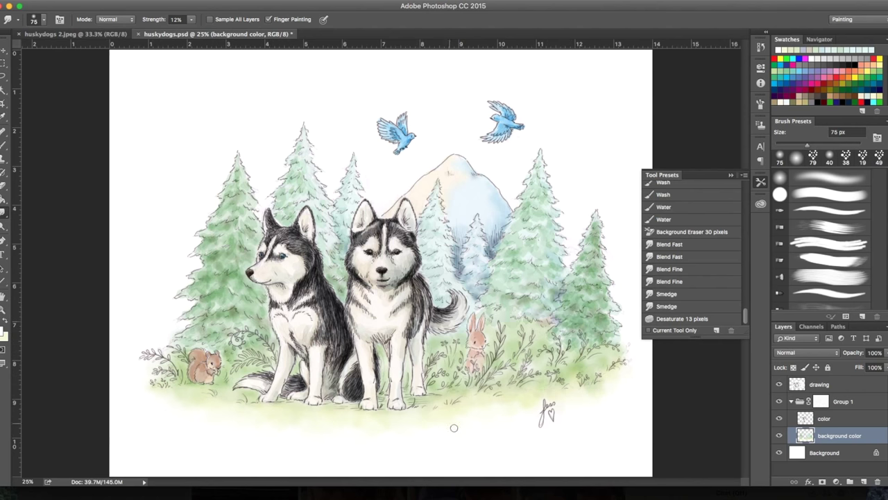
key("ctrl+s")
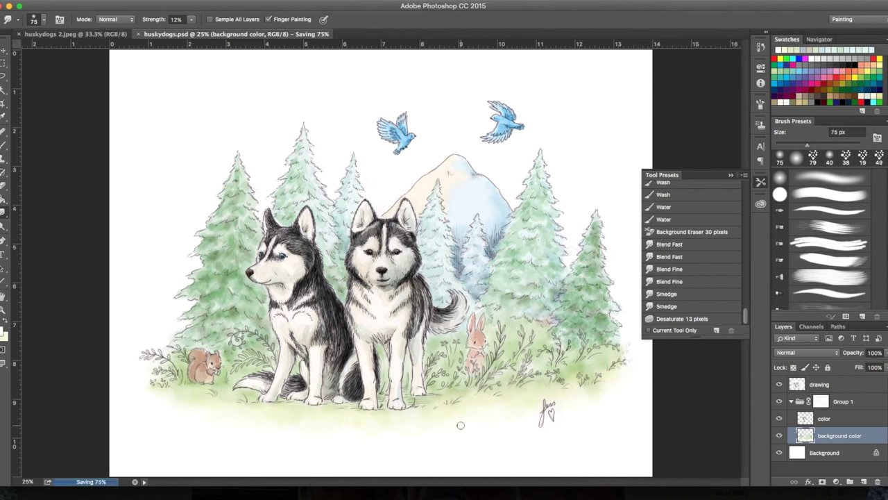
key("ctrl+u")
mouse_move(741, 150)
left_mouse_down()
mouse_move(731, 150)
mouse_move(742, 150)
mouse_move(726, 123)
mouse_move(741, 122)
mouse_move(738, 131)
left_mouse_up()
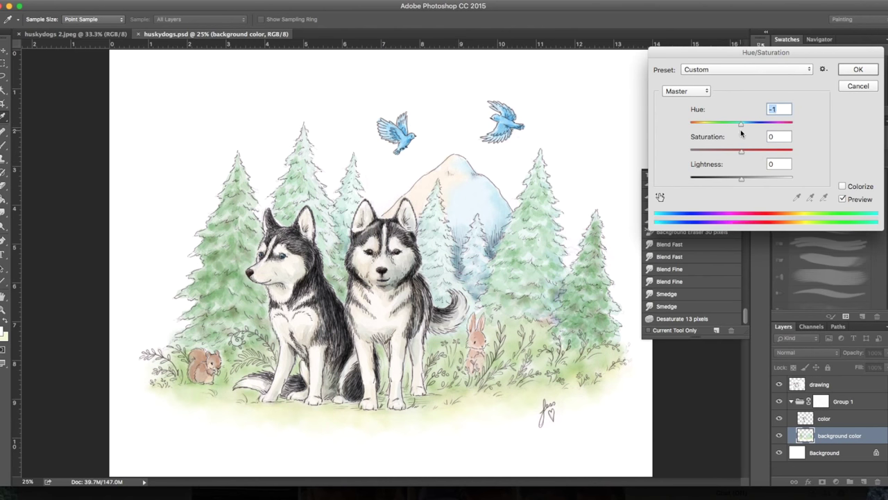
Step: Cancel Hue/Saturation and apply Levels with a 0.80 midtone to darken the greens
left_click(844, 87)
key("ctrl+l")
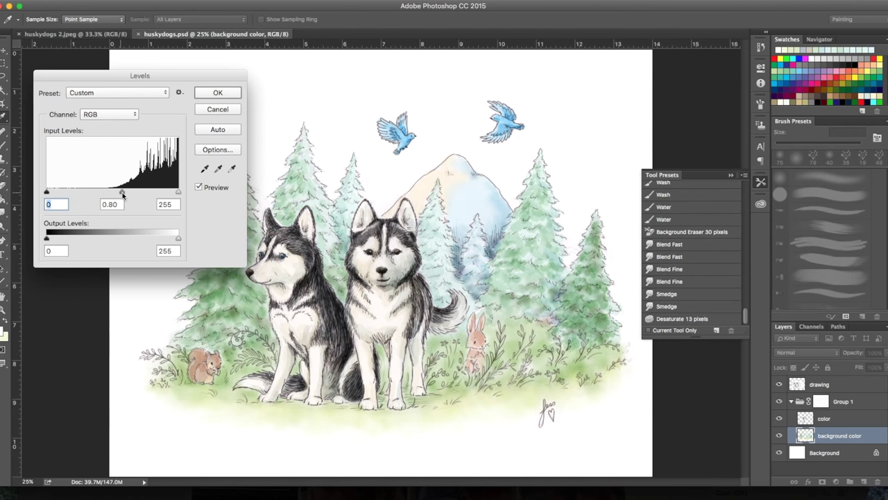
key("Return")
Step: Return to the watercolour brush and confirm the foreground colour
key("b")
left_click(7, 338)
left_click(779, 74)
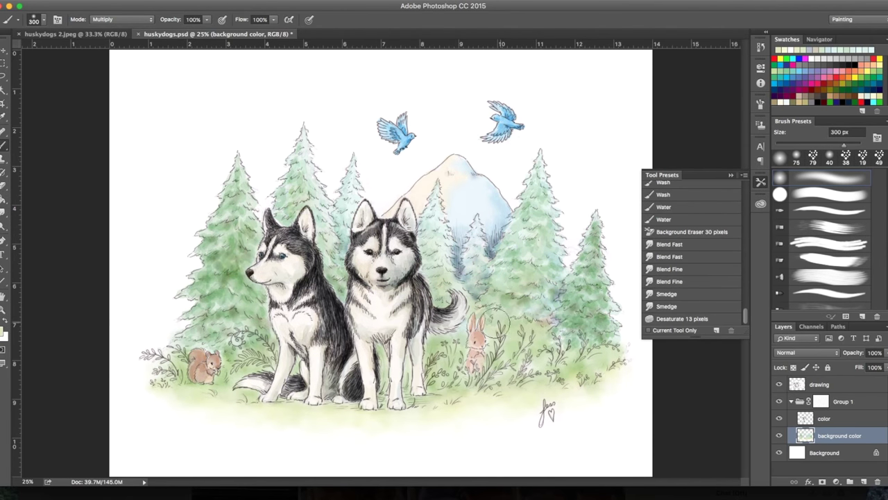
Step: Deepen the green on the right-centre grass and trees with three strokes
left_click_drag(496, 322, 590, 351)
left_click_drag(437, 274, 444, 298)
left_click_drag(263, 312, 264, 361)
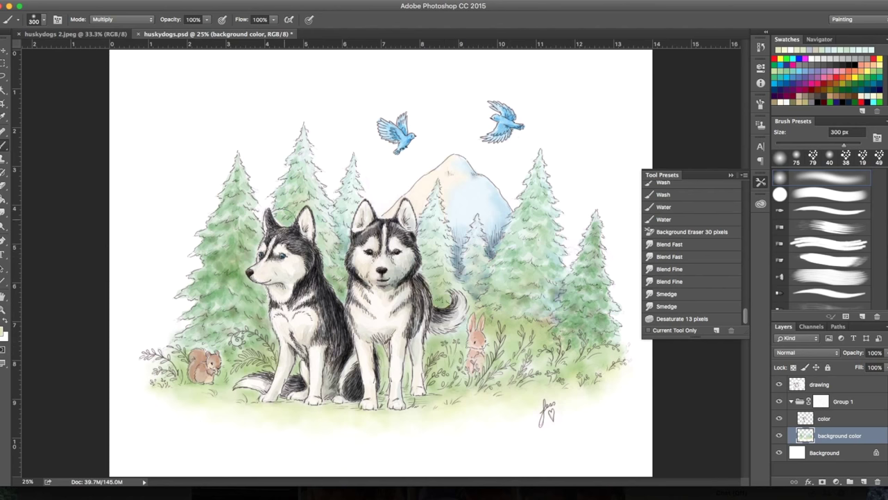
Step: Confirm the foreground colour, set the brush to Normal mode, and close the Tool Presets list
left_click(4, 331)
key("Return")
scroll(178, 472, "up", 2)
left_click(4, 331)
key("Return")
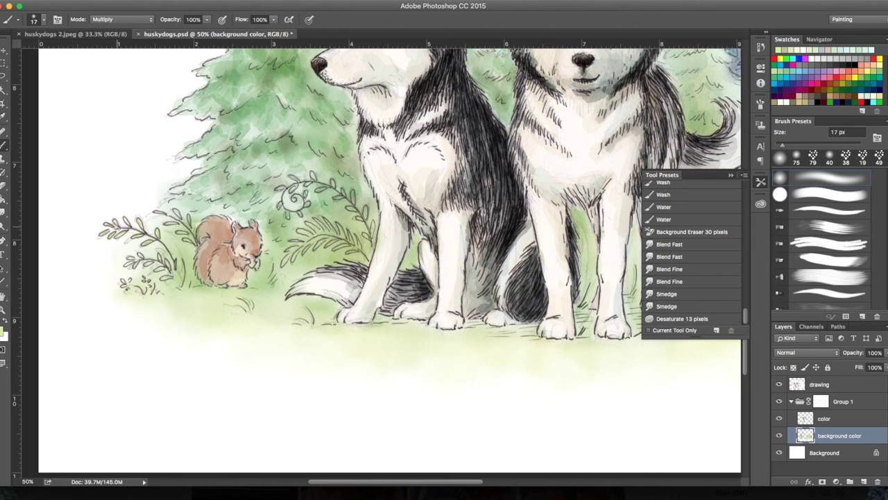
left_click(121, 19)
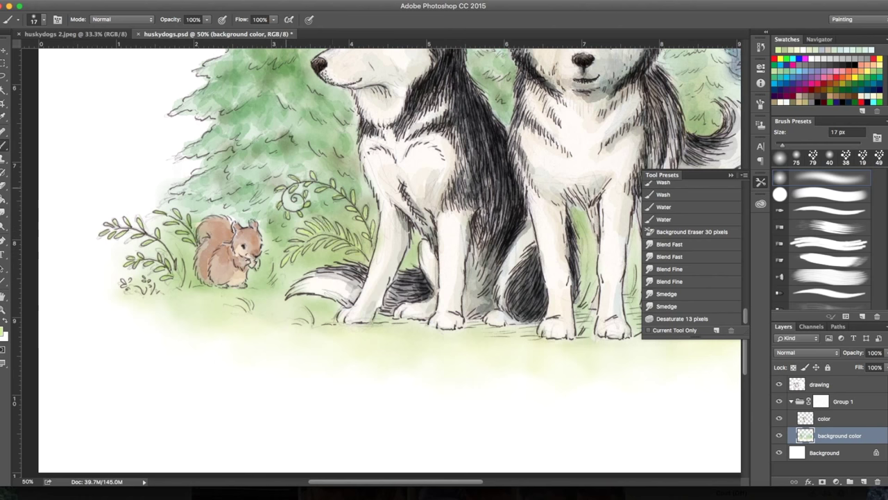
scroll(388, 257, "right", 5)
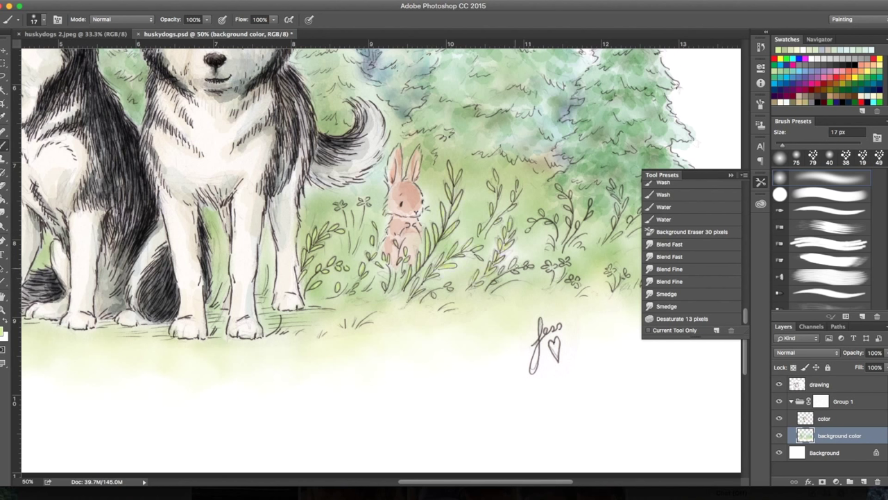
left_click(761, 182)
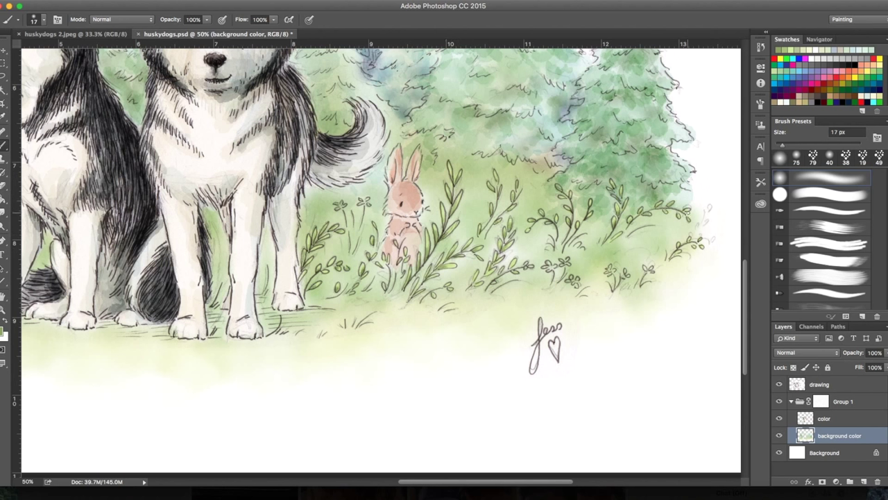
scroll(382, 260, "left", 10)
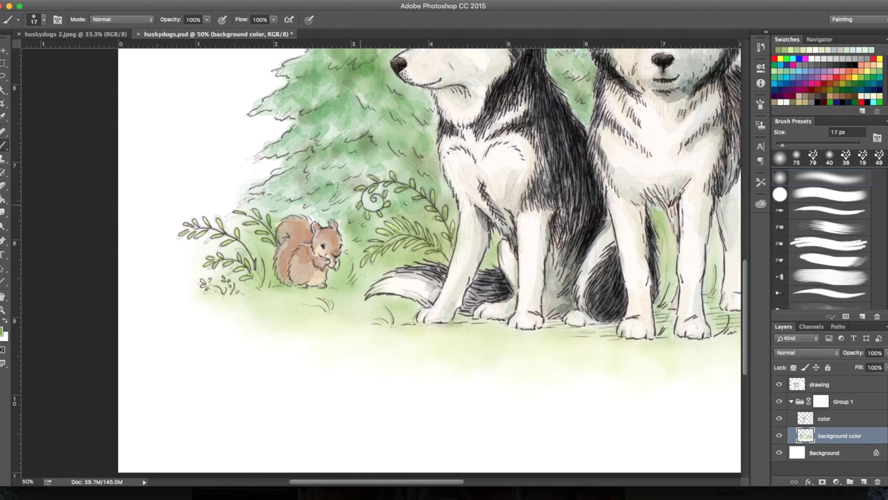
Step: Choose the 14 px textured grass brush and stroke grass by the squirrel and huskies' legs
left_click(33, 19)
double_click(42, 95)
left_click_drag(375, 287, 355, 240)
left_click_drag(419, 262, 442, 220)
left_click_drag(396, 324, 400, 305)
left_click_drag(326, 312, 324, 293)
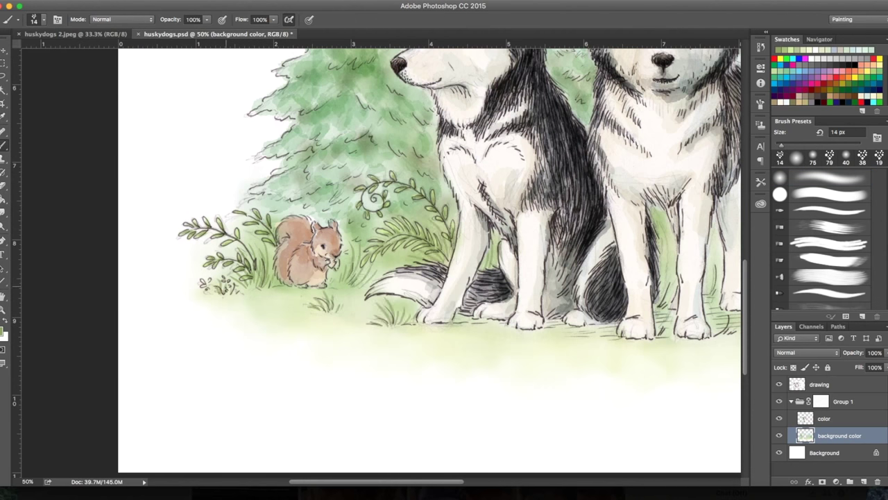
left_click_drag(668, 304, 662, 254)
left_click_drag(713, 299, 707, 254)
Step: Add grass blades in the meadow around the rabbit and along its right edge
scroll(535, 277, "right", 5)
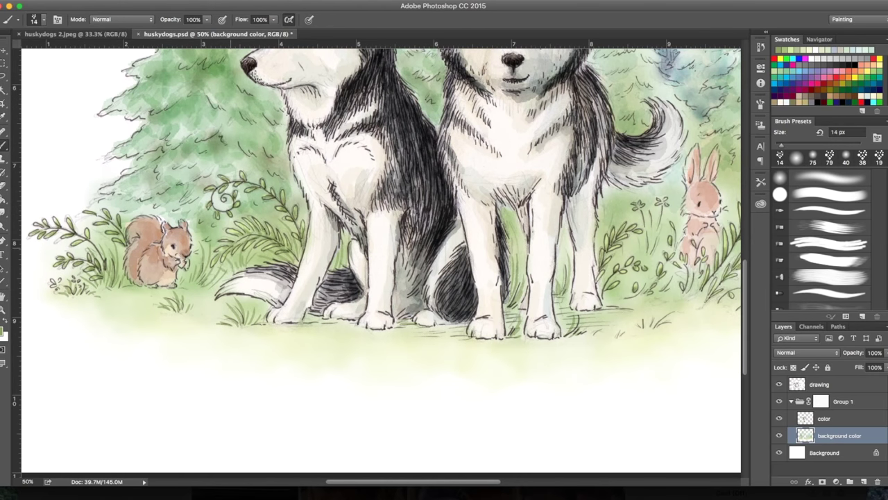
scroll(203, 311, "right", 8)
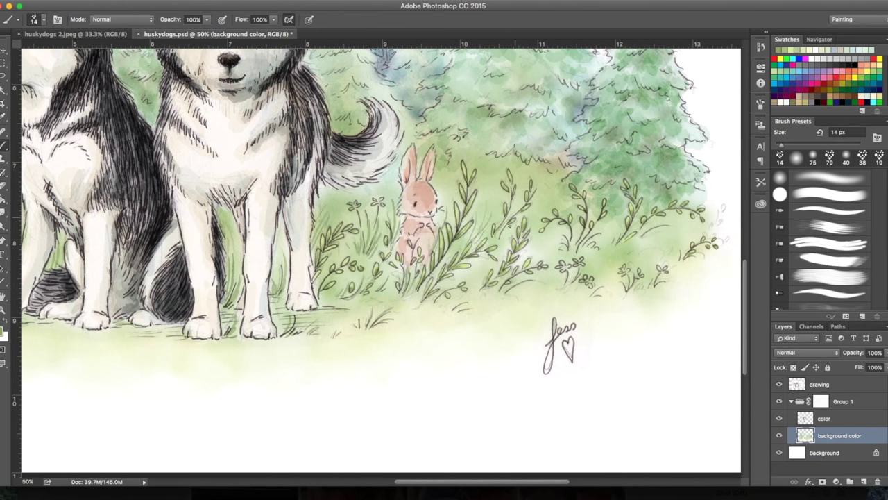
left_click_drag(579, 249, 573, 207)
left_click_drag(589, 245, 626, 206)
left_click_drag(644, 241, 668, 229)
left_click_drag(613, 272, 596, 295)
left_click_drag(687, 262, 693, 230)
left_click_drag(684, 239, 676, 219)
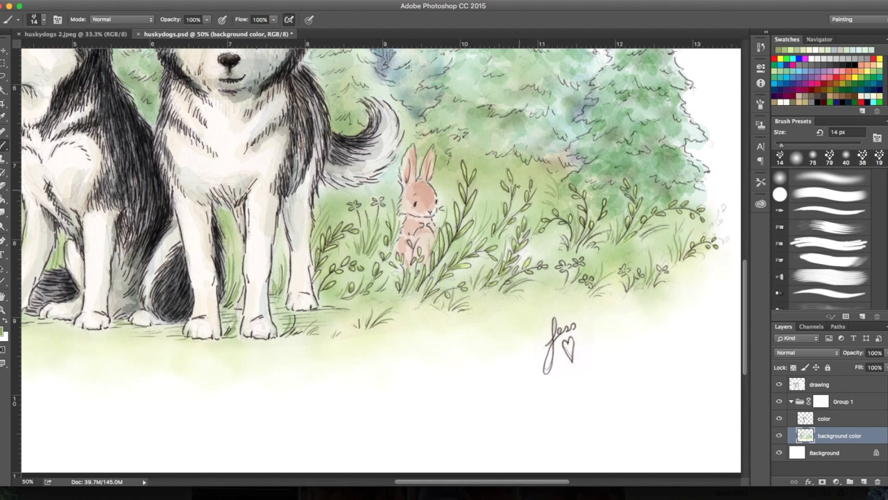
Step: Leave the foreground colour unchanged and view the whole illustration
left_click(4, 333)
key("Return")
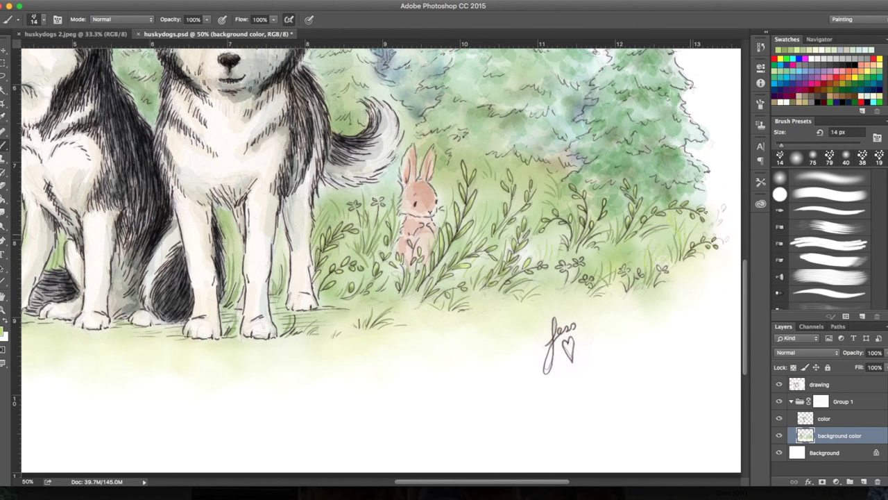
scroll(193, 272, "left", 10)
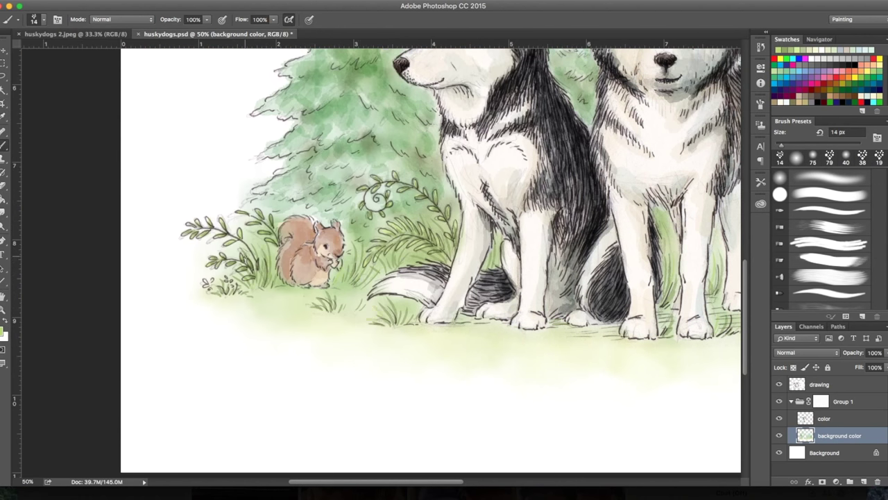
key("ctrl+0")
Step: Select the Blend Fast smudge preset and zoom out on the illustration
left_click(762, 182)
left_click(669, 244)
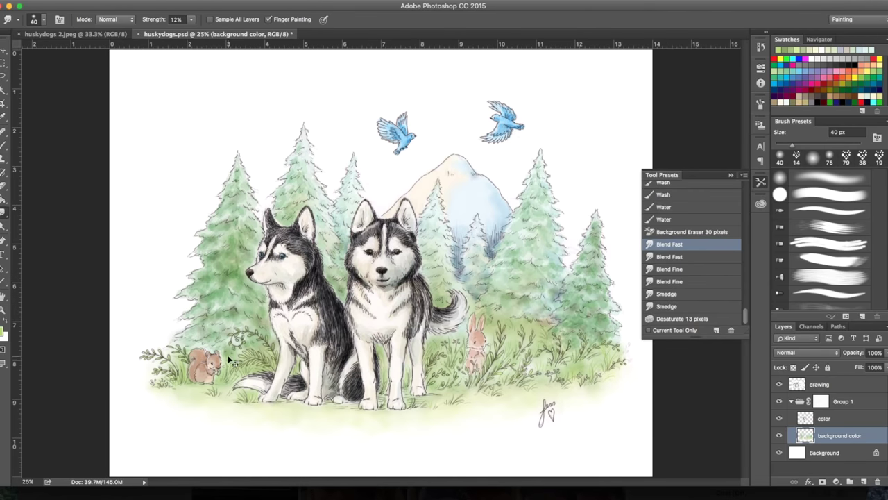
scroll(241, 359, "up", 2)
scroll(416, 256, "right", 10)
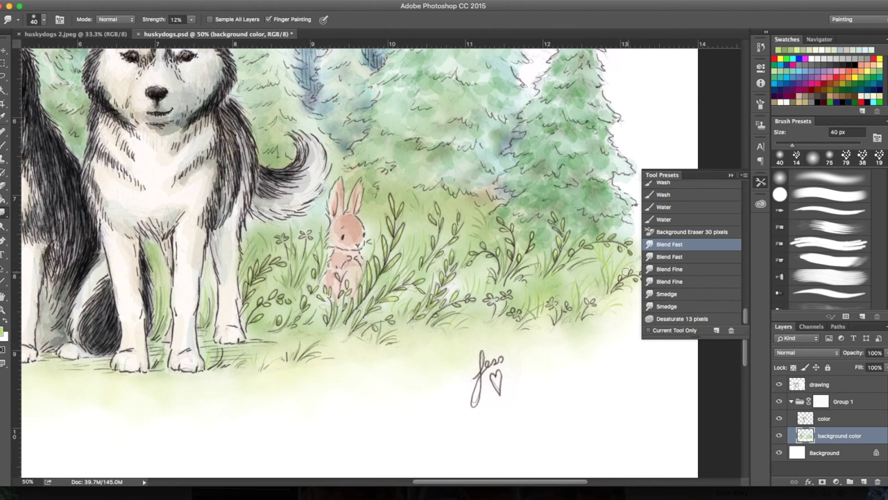
key("ctrl+minus")
key("ctrl+minus")
Step: Add a new sky layer below background color and choose a 194 px soft brush
left_click(865, 481)
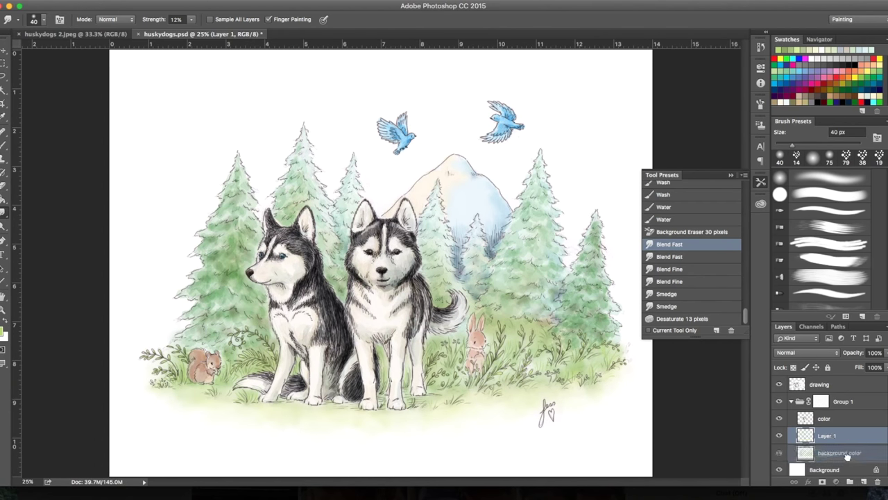
left_click(5, 338)
key("Return")
key("b")
left_click(33, 19)
double_click(91, 124)
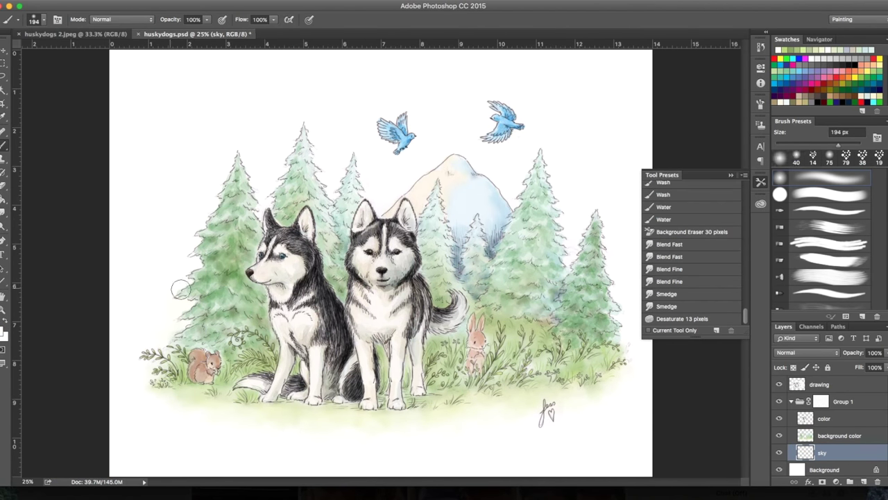
left_click(494, 290)
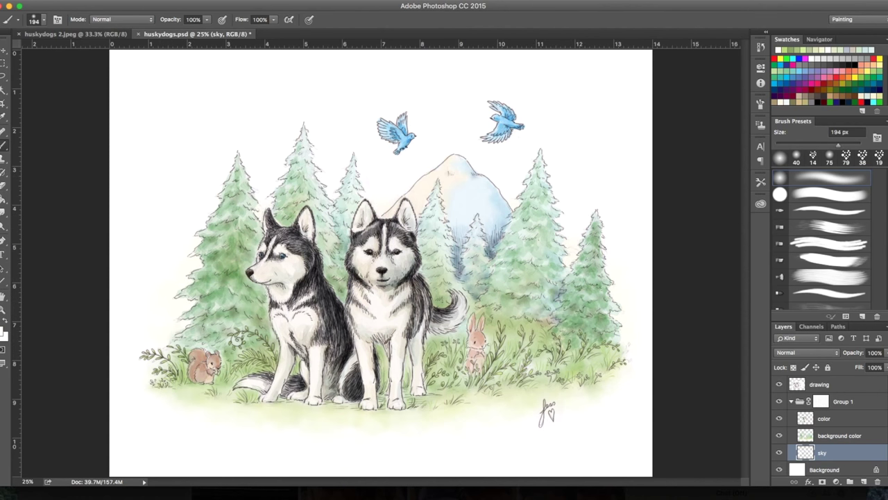
Step: Undo an accidental layer grouping and return to the brush on the sky layer
key("ctrl+alt+a")
key("ctrl+g")
key("v")
left_click_drag(440, 284, 396, 254)
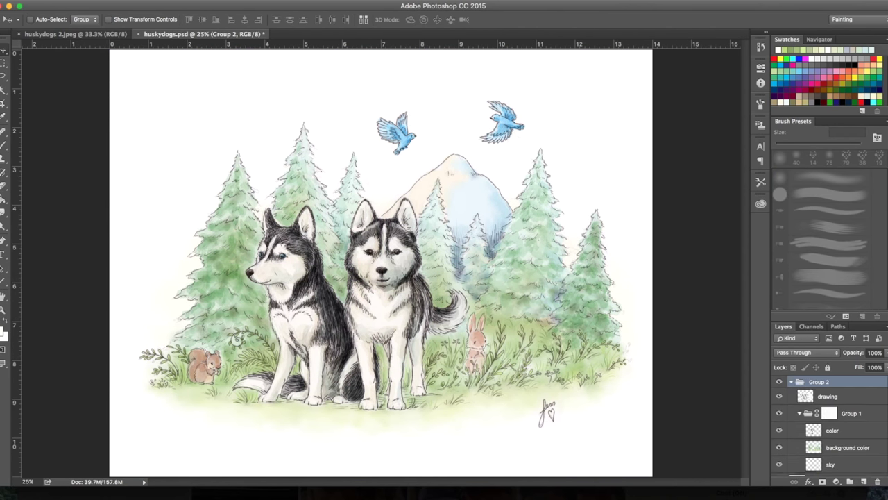
key("ctrl+z")
key("b")
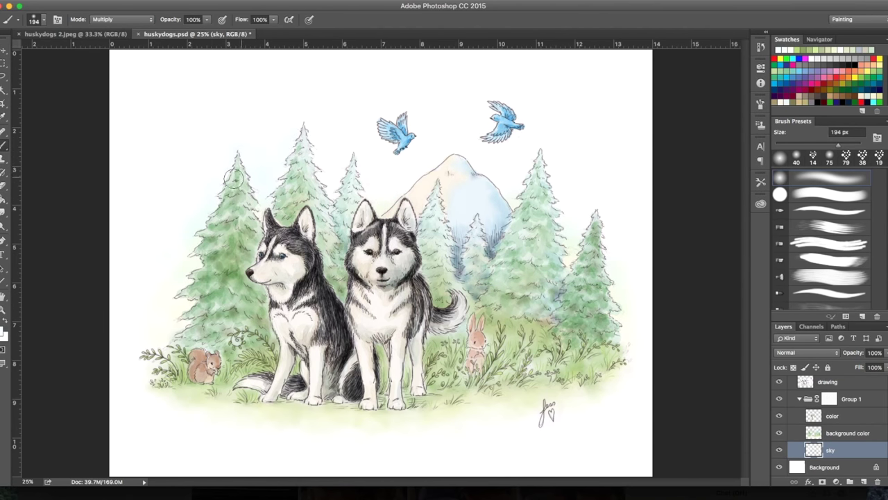
Step: Paint a faint pale-blue wash above the left trees, enlarging the brush to 396 px
left_click_drag(490, 159, 533, 150)
key("bracketright")
key("bracketright")
key("bracketright")
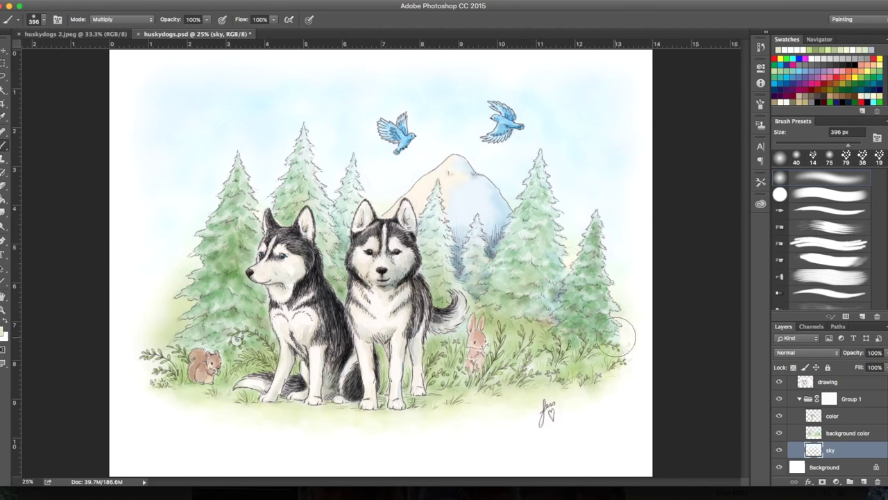
left_click(43, 18)
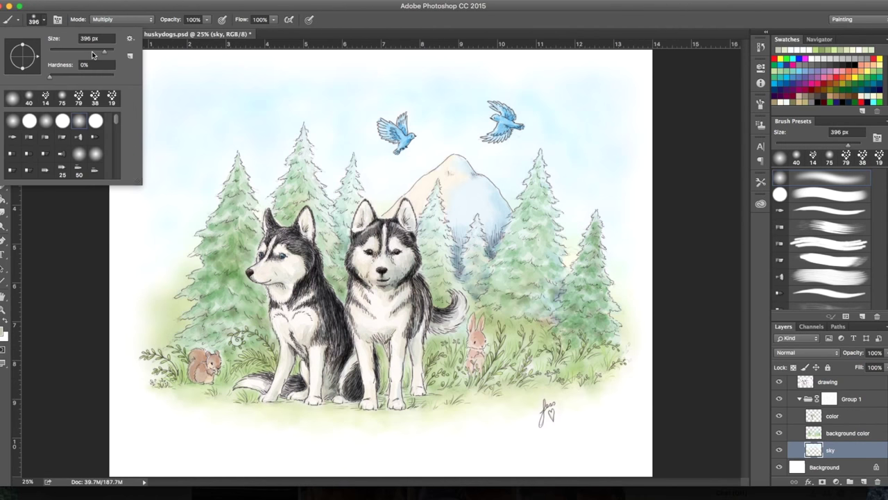
Step: Pick the Blend Fast smudge preset, then shade the trees right of the mountain in Multiply
left_click(761, 182)
left_click(670, 243)
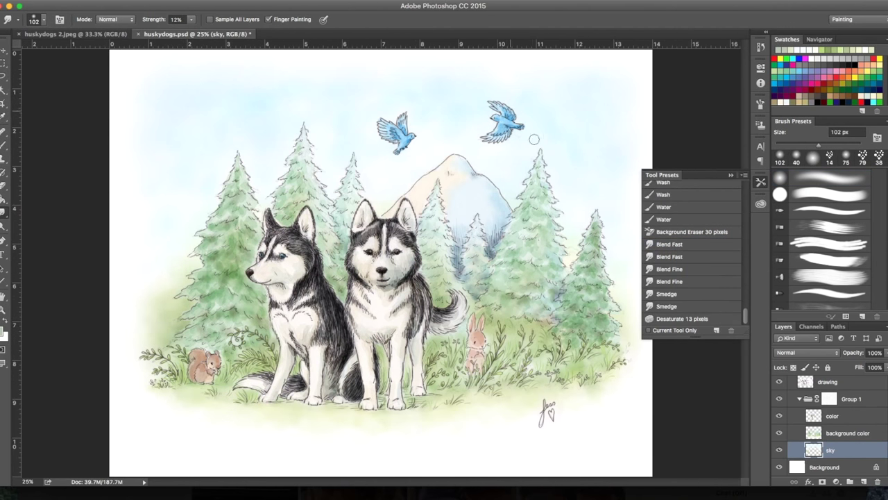
key("b")
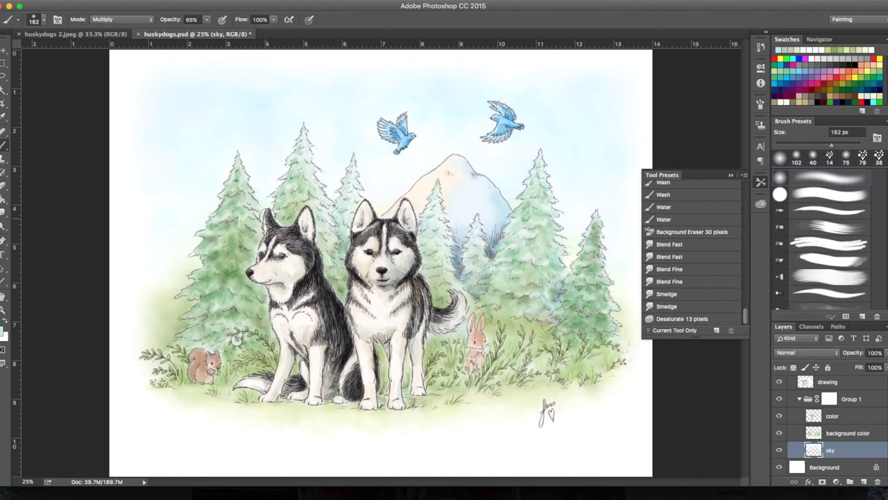
left_click_drag(541, 200, 483, 275)
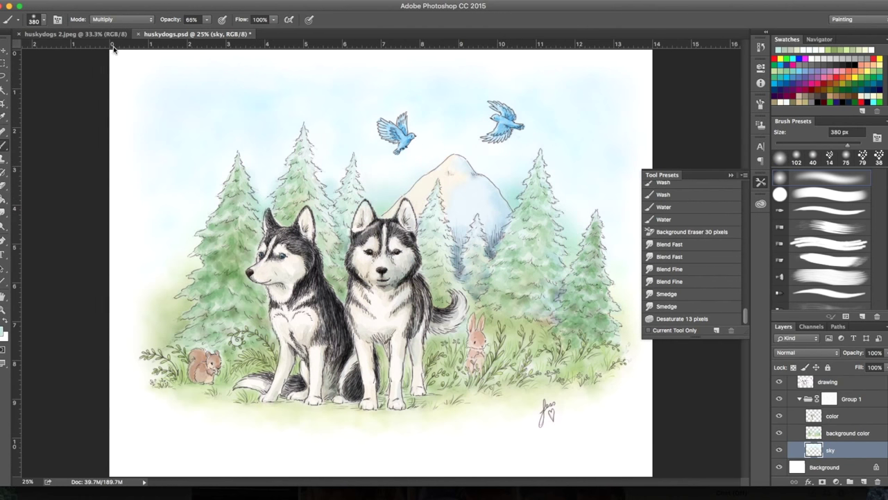
Step: Deepen the trees left of the dogs and blend them with the smudge preset
mouse_move(263, 204)
left_mouse_down()
mouse_move(257, 229)
mouse_move(587, 347)
left_mouse_up()
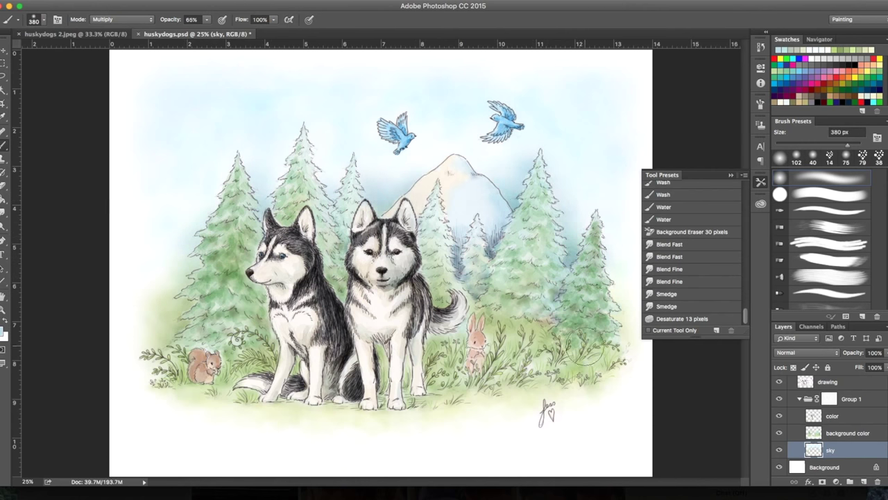
left_click(670, 244)
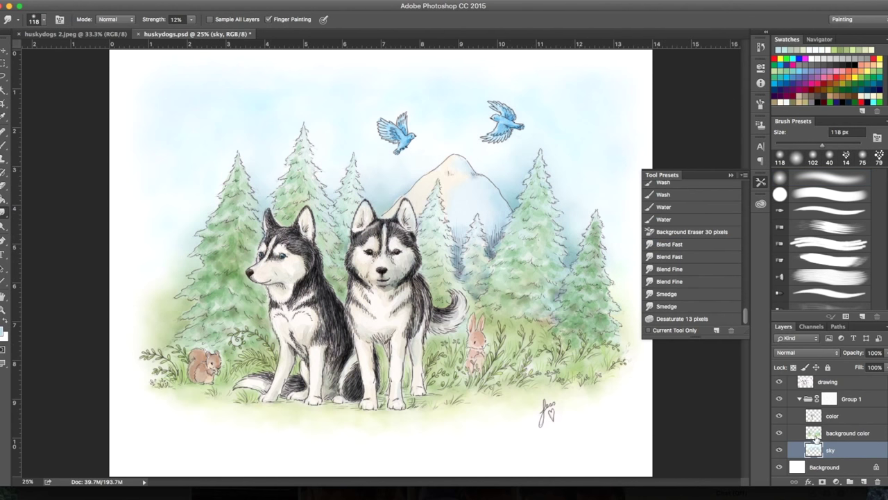
left_click(816, 432)
key("e")
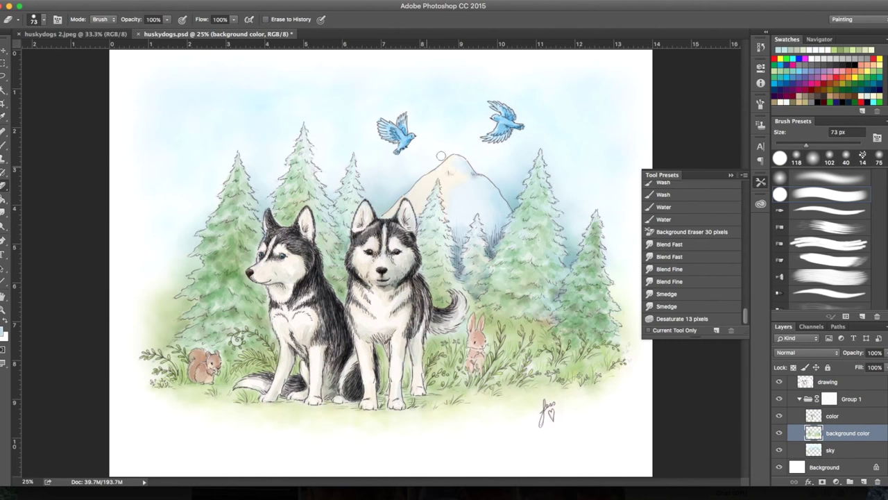
Step: On the color layer, set the brush to Multiply at 65 px
key("alt+]")
key("b")
left_click(114, 19)
left_click(111, 58)
left_click(43, 18)
key("Return")
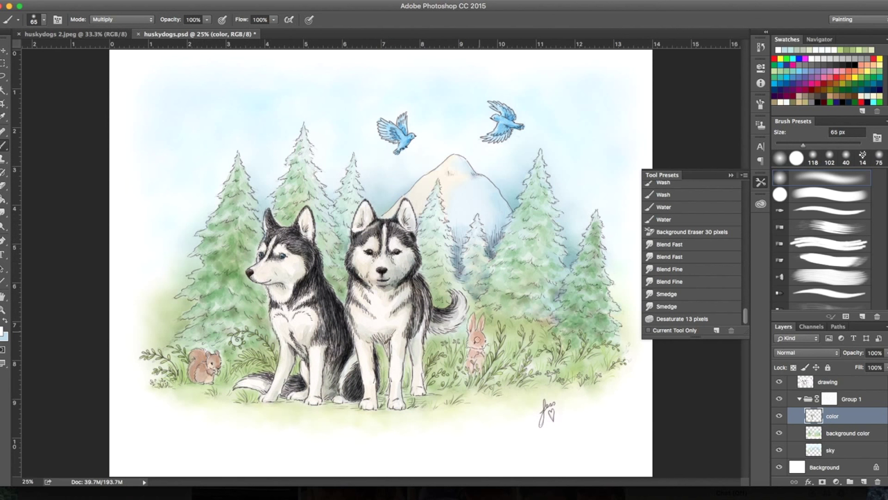
Step: On the background color layer, sample a colour from the painting and brush at 71% opacity
key("alt+[")
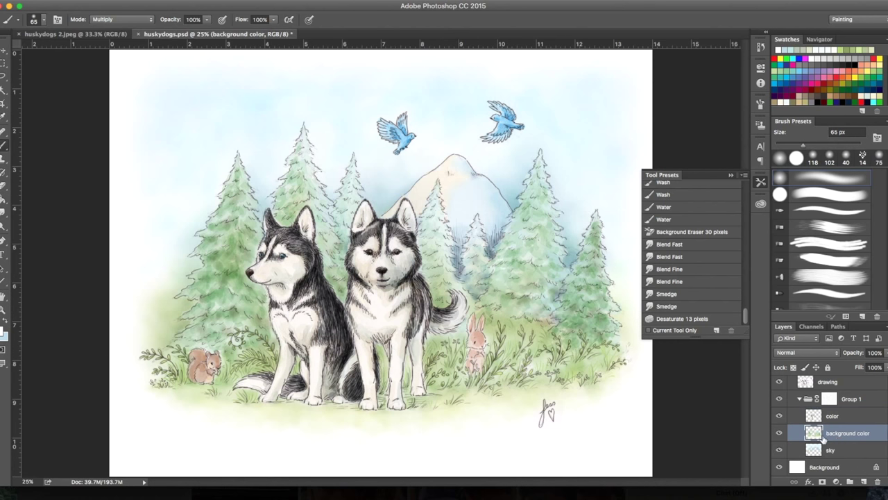
key("i")
key("Return")
key("b")
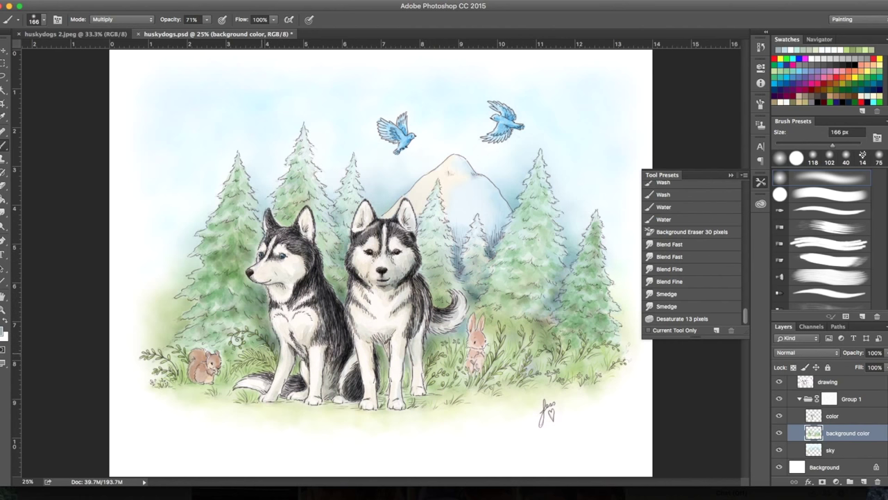
Step: Switch to the History Eraser at 28 px on the color layer
key("e")
key("alt+bracketright")
left_click(43, 19)
left_click_drag(78, 51, 55, 52)
key("Return")
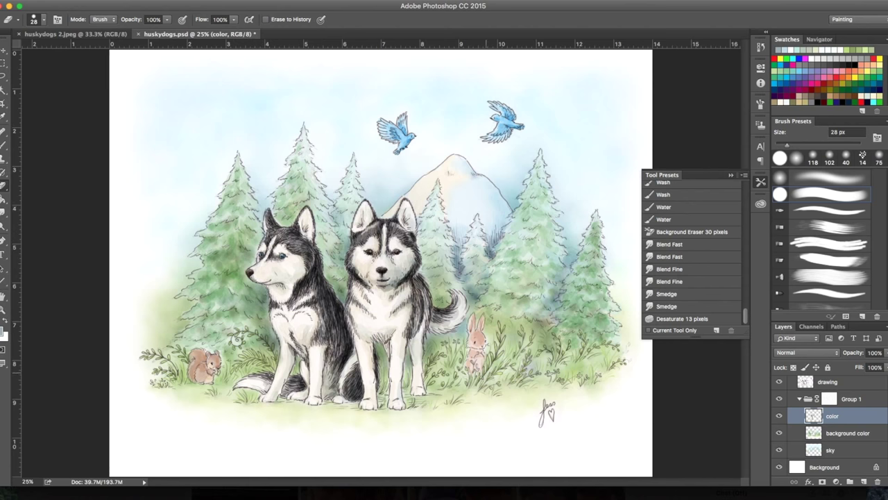
key("ctrl+plus")
key("ctrl+plus")
key("ctrl+plus")
Step: Set the brush to 11 px, Normal mode, 100% opacity and zoom to the middle husky
key("b")
left_click(38, 19)
left_click(122, 19)
left_click(104, 7)
key("0")
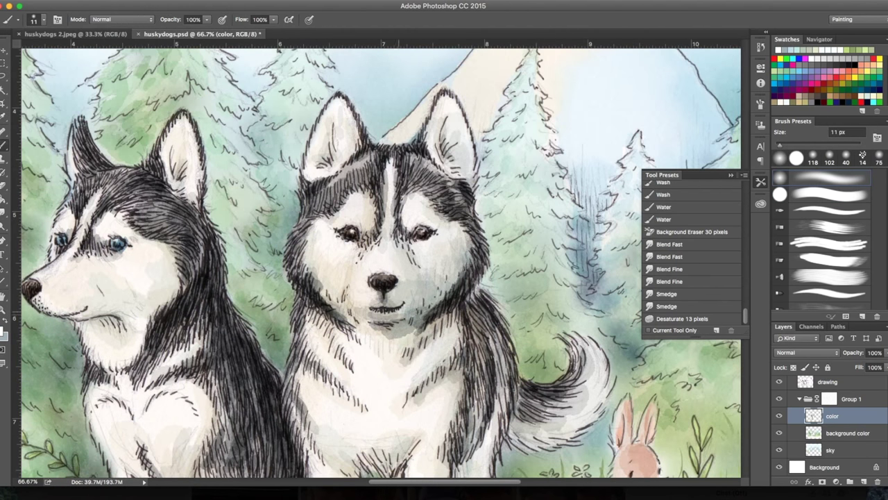
key("ctrl+0")
key("ctrl+1")
Step: Darken the middle husky's eyes over the highlights with the fine brush
key("e")
key("b")
left_click_drag(330, 217, 341, 221)
left_click_drag(431, 215, 448, 212)
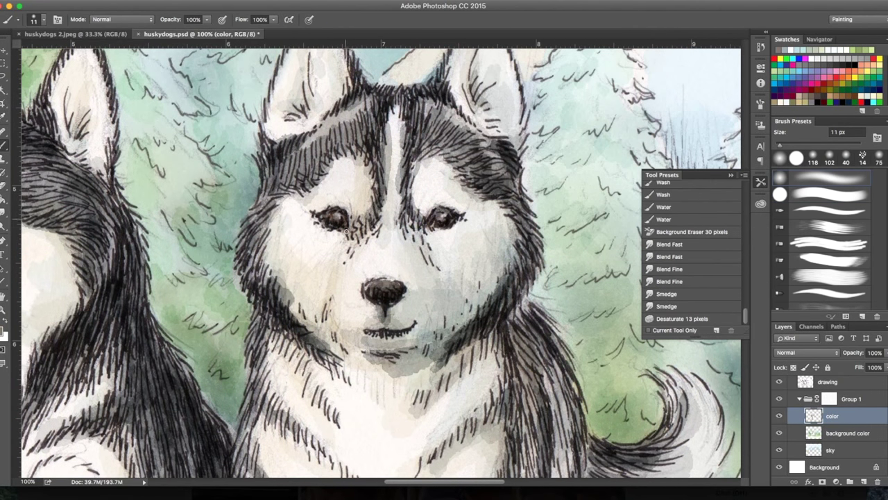
key("ctrl+minus")
key("ctrl+minus")
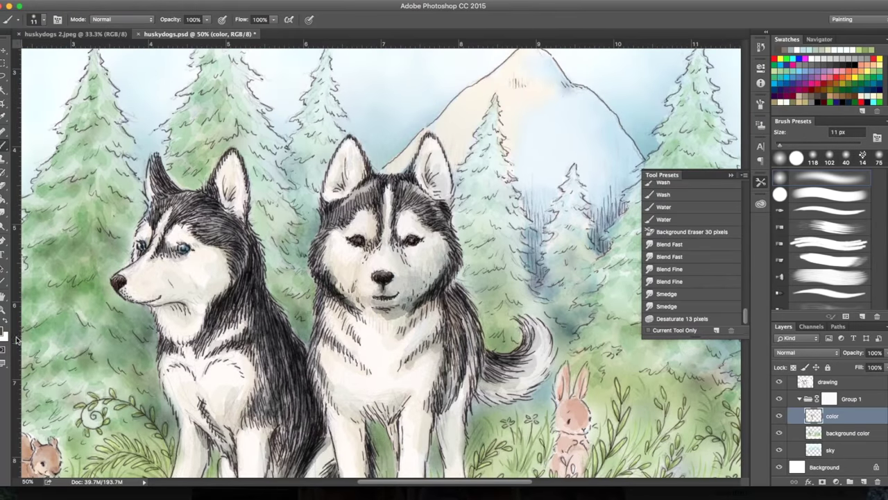
Step: Switch the brush to Multiply blending at 7 px
left_click(122, 18)
left_click(105, 86)
key("shift+alt+n")
key("bracketleft")
key("bracketleft")
key("bracketleft")
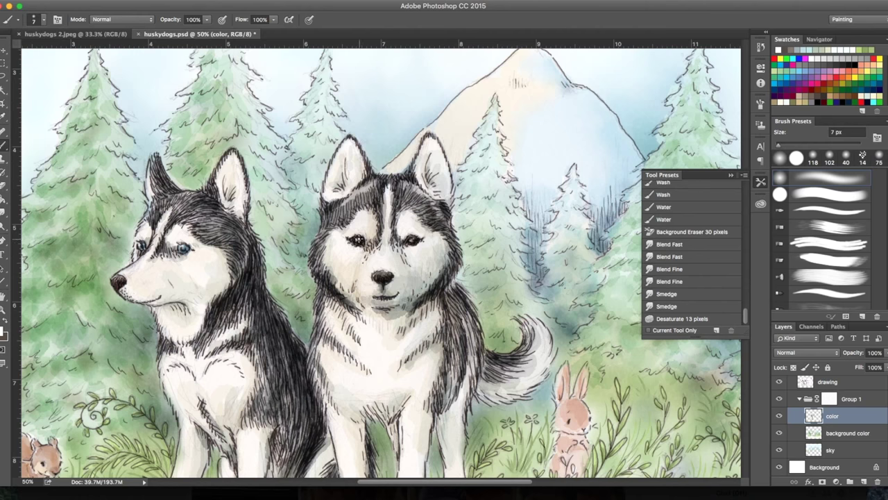
key("shift+alt+m")
key("ctrl+minus")
key("ctrl+minus")
key("ctrl+minus")
Step: Group the drawing layer and Group 1 into Group 2
left_click(836, 392, "shift")
key("ctrl+g")
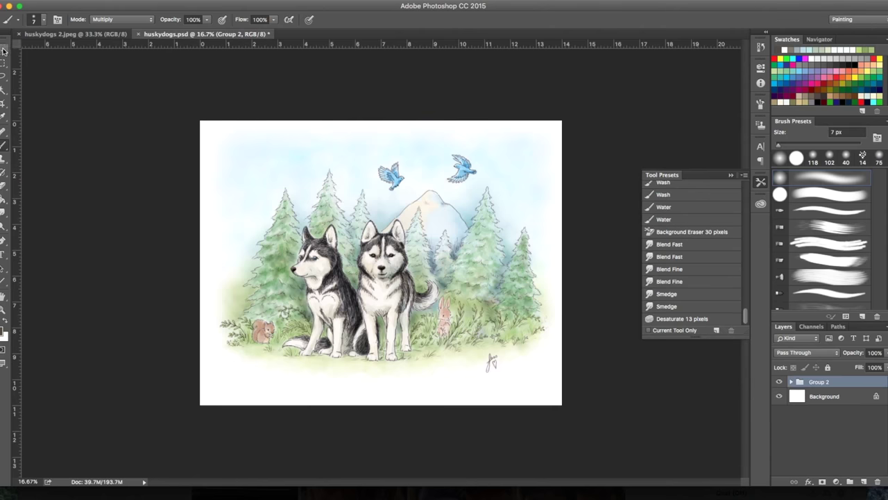
key("v")
left_click_drag(406, 317, 417, 367)
Step: Select the background color layer and enlarge the Multiply brush to 73 px
left_click(847, 447)
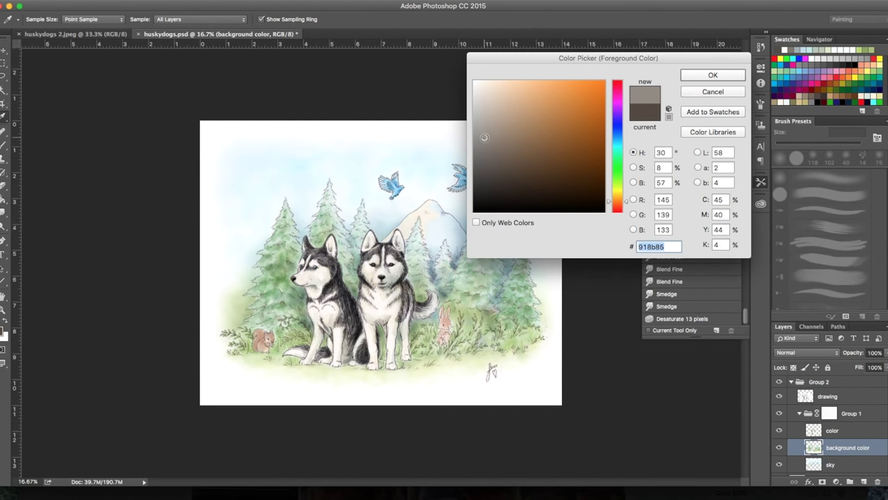
key("b")
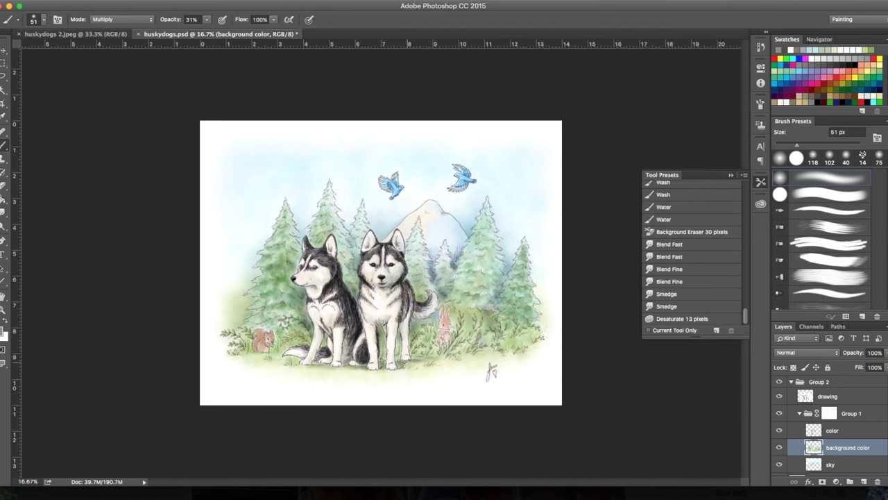
key("bracketright")
key("bracketright")
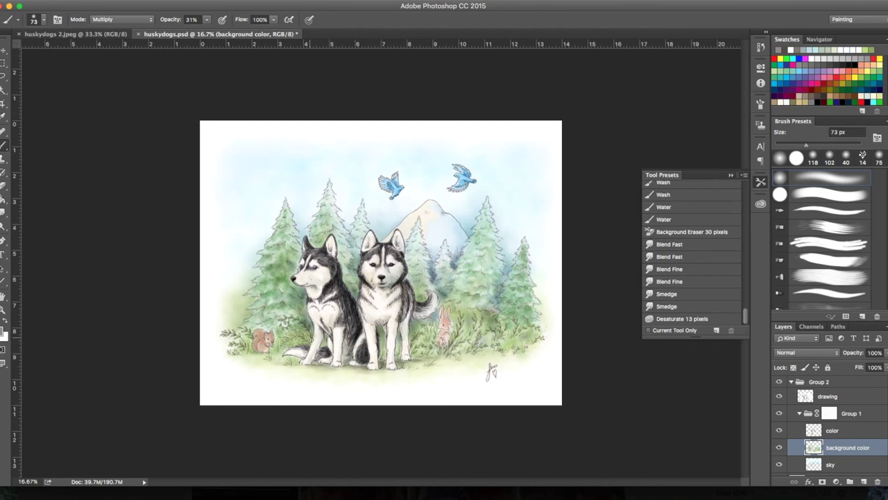
key("ctrl+plus")
Step: On the drawing layer, set a 15 px Eraser and zoom in on the huskies' legs
left_click(829, 396)
key("e")
scroll(558, 403, "right", 5)
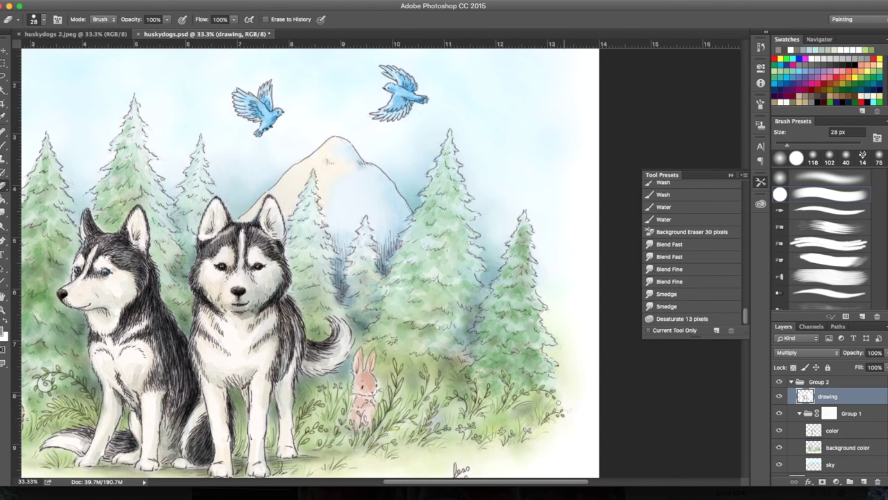
scroll(555, 404, "down", 5)
key("ctrl+plus")
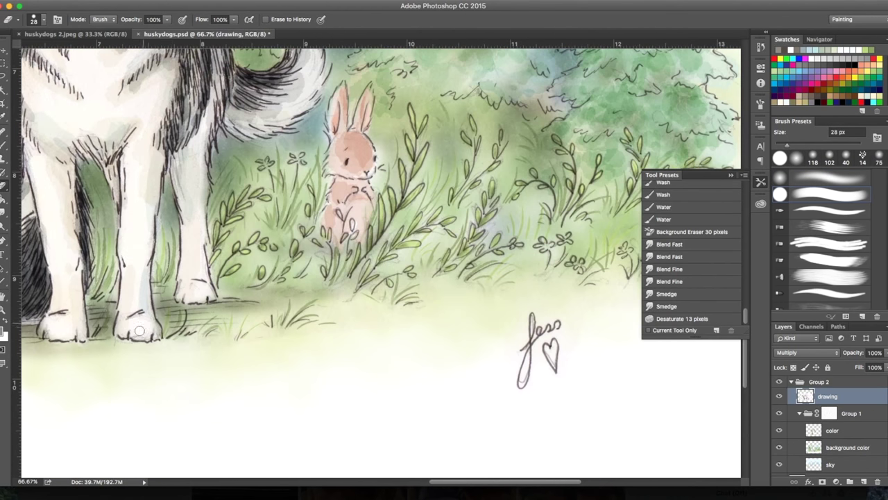
left_click(38, 19)
key("Return")
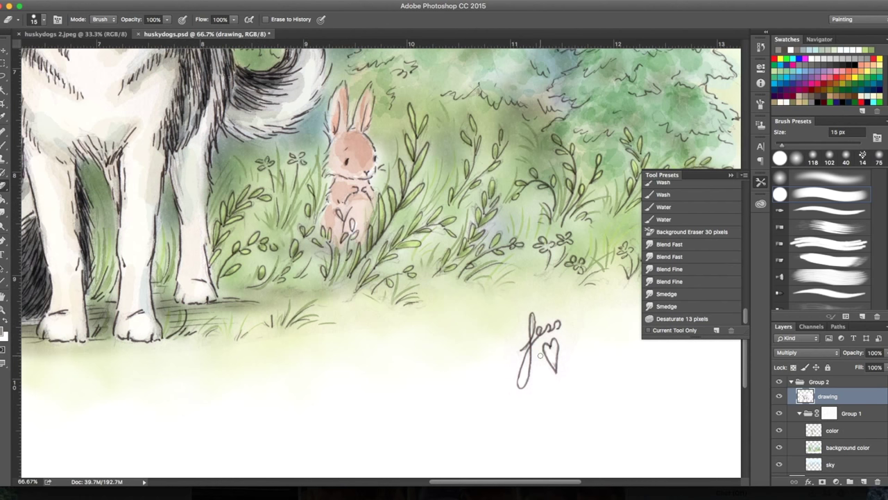
Step: Move around the huskies to clean up stray pencil lines
scroll(253, 238, "left", 10)
scroll(254, 238, "up", 2)
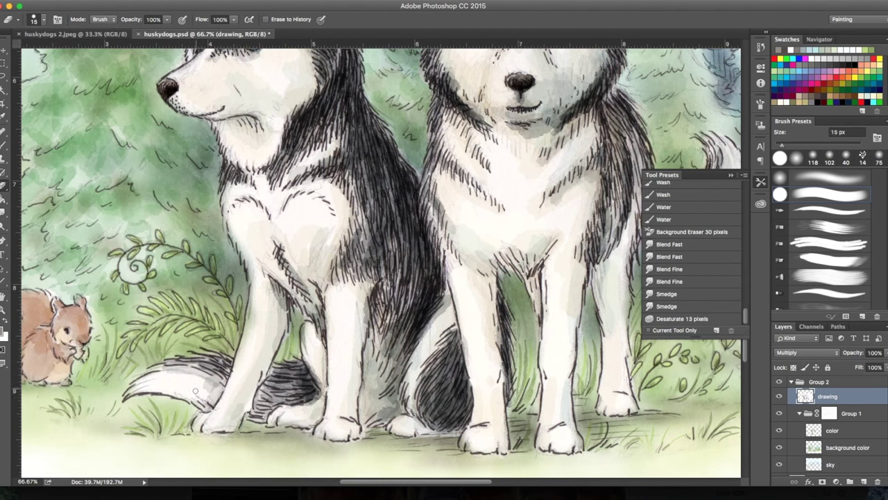
scroll(507, 256, "up", 5)
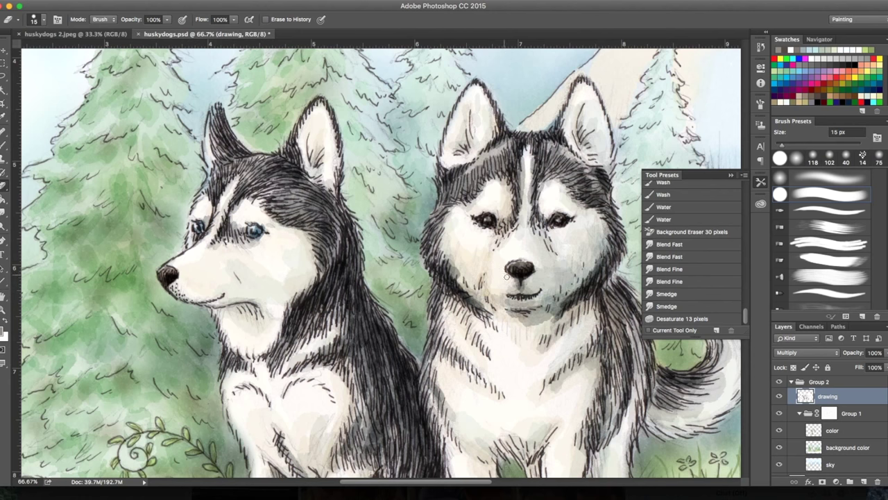
scroll(262, 286, "down", 5)
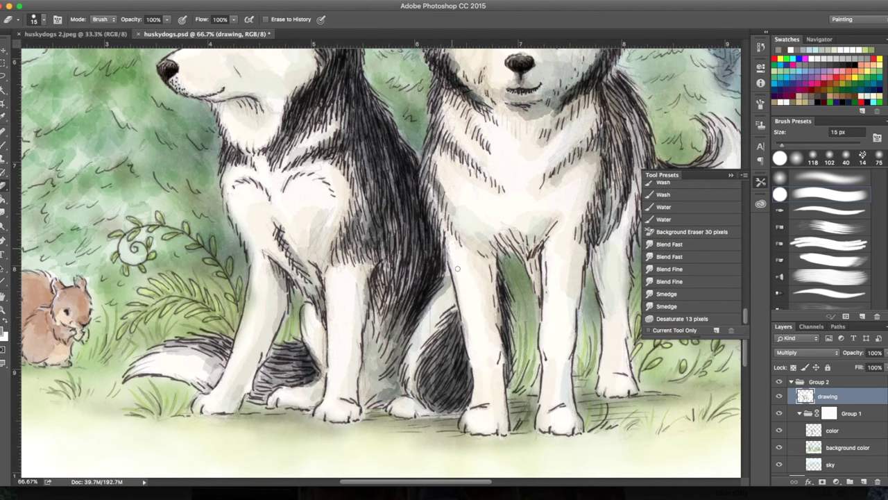
scroll(415, 184, "right", 7)
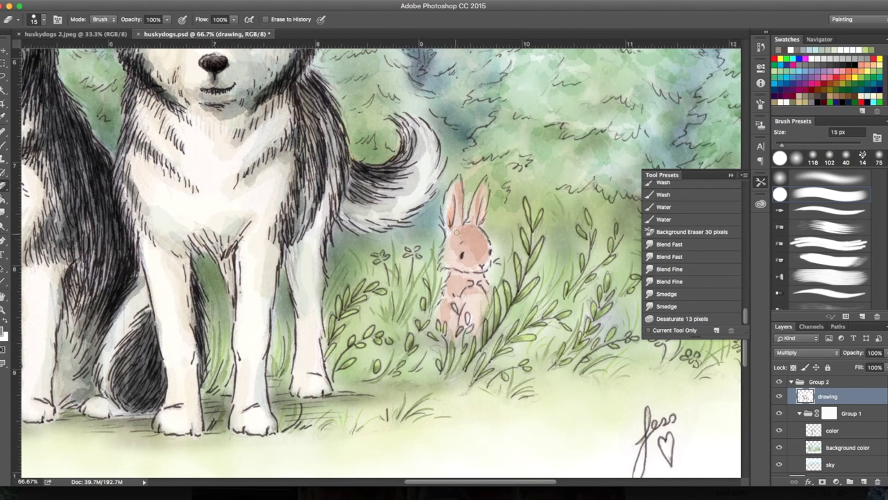
scroll(381, 258, "left", 12)
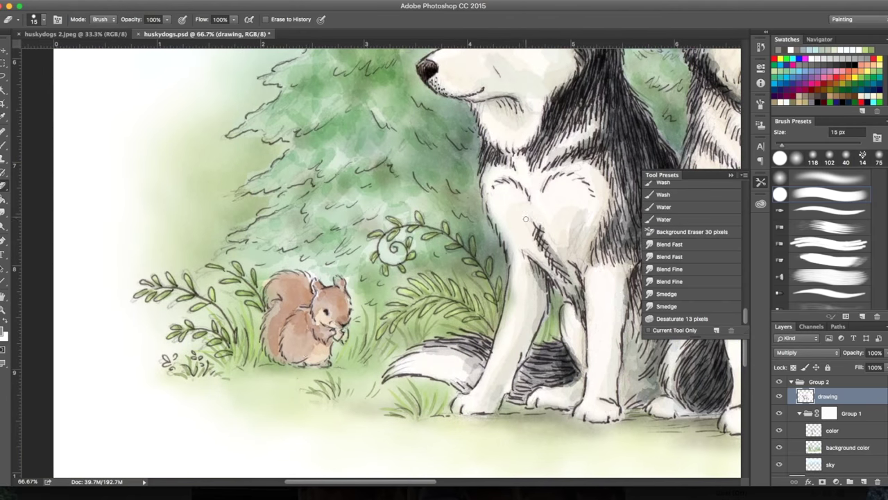
scroll(527, 215, "down", 1)
scroll(511, 208, "down", 3)
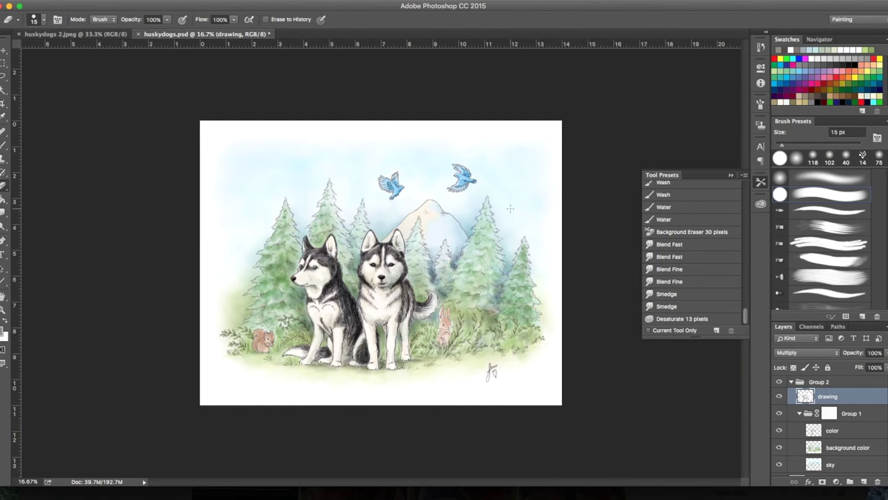
scroll(510, 208, "up", 2)
Step: Take the 60% Multiply brush onto the color layer and move to the signature heart
key("b")
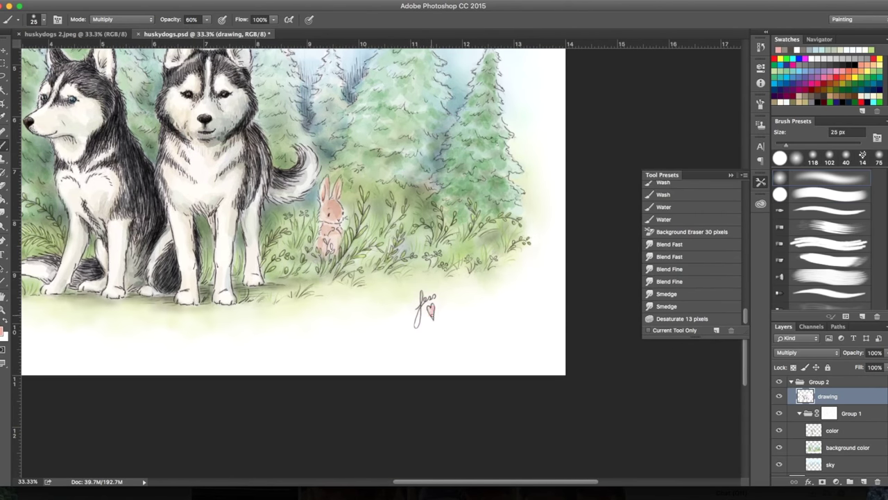
scroll(430, 312, "down", 2)
scroll(462, 305, "up", 3)
scroll(468, 239, "up", 2)
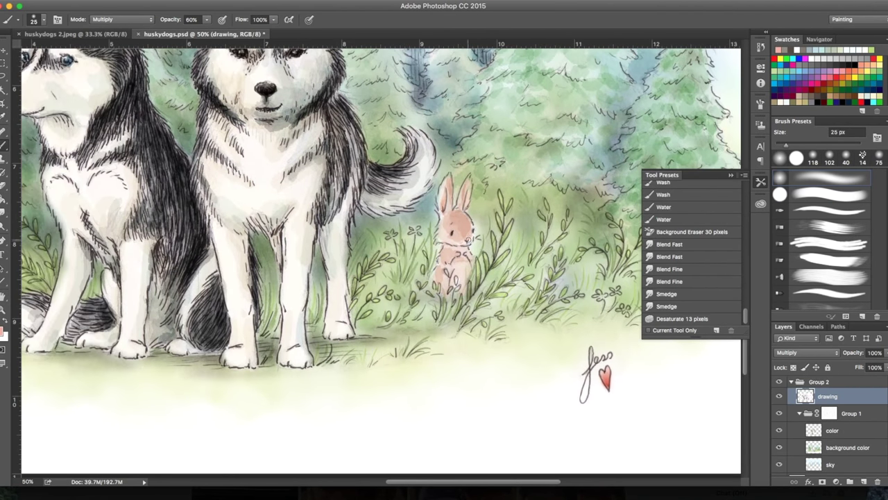
left_click(832, 432)
scroll(416, 243, "left", 5)
scroll(347, 277, "up", 3)
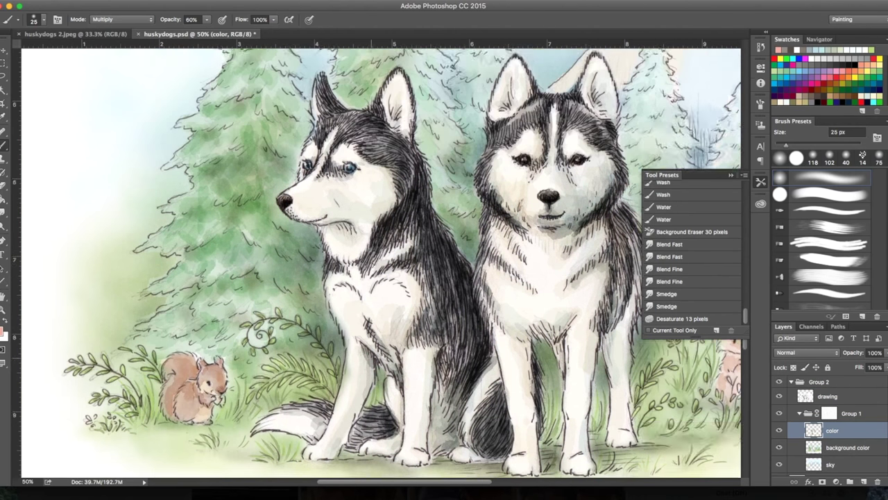
scroll(258, 393, "up", 1)
scroll(377, 244, "down", 2)
Step: Add a new layer above the background colour and dab pale clouds into the upper-left sky with a 169 px soft brush
key("alt+bracketleft")
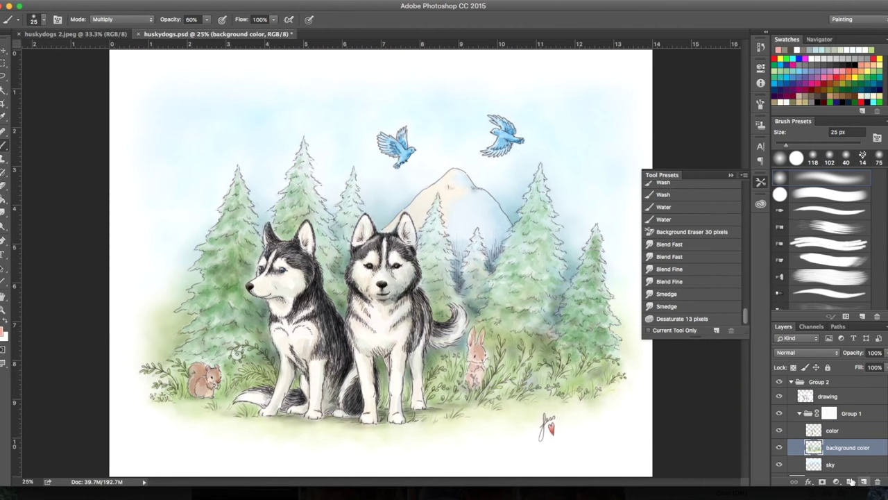
key("ctrl+shift+alt+n")
left_click(5, 332)
key("Return")
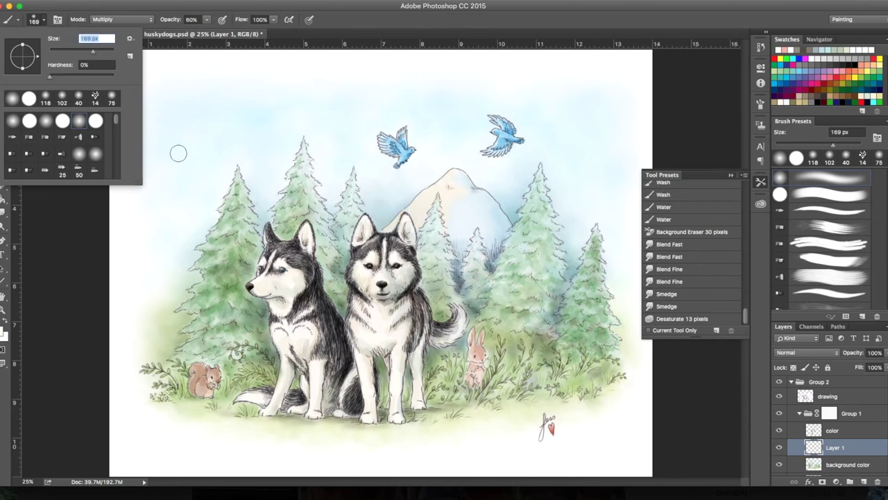
left_click_drag(525, 169, 609, 143)
key("ctrl+z")
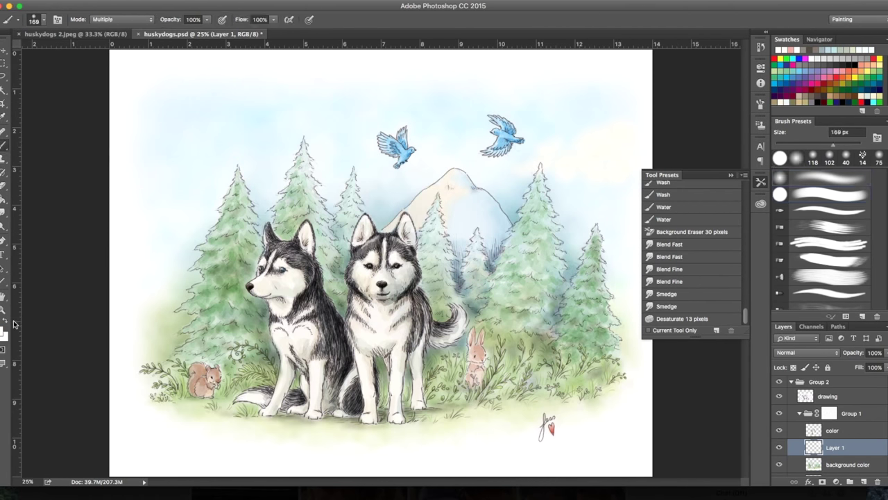
left_click_drag(209, 127, 277, 119)
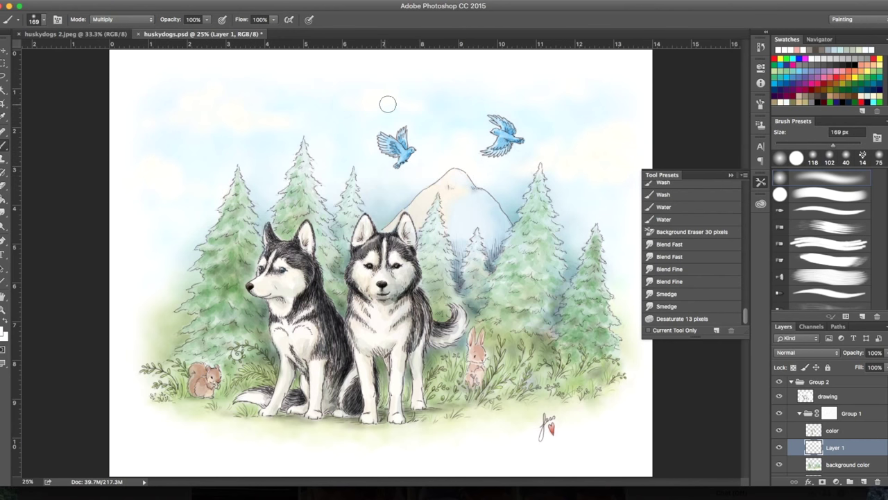
Step: Tint the mountain's left slope beige with the Water brush preset at 73% opacity
left_click(659, 219)
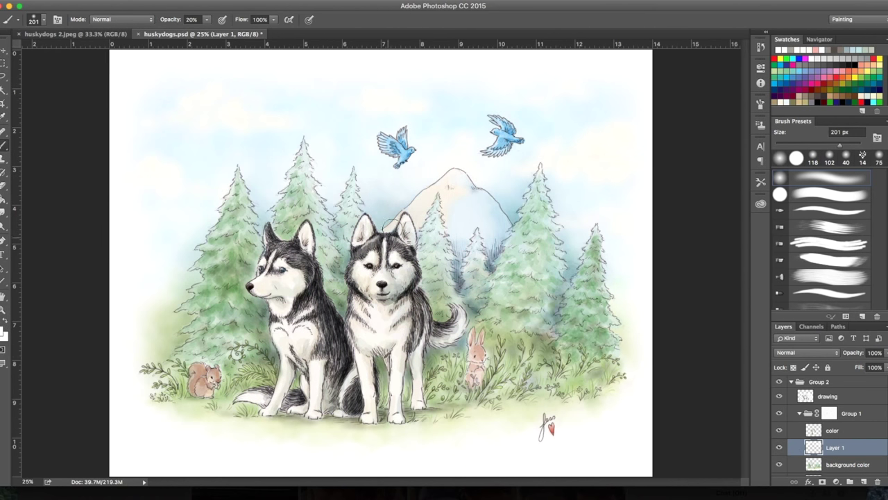
left_click_drag(392, 221, 444, 168)
key("7")
key("3")
Step: Switch to the eraser, check the reference photo, and zoom out to see the whole illustration
key("e")
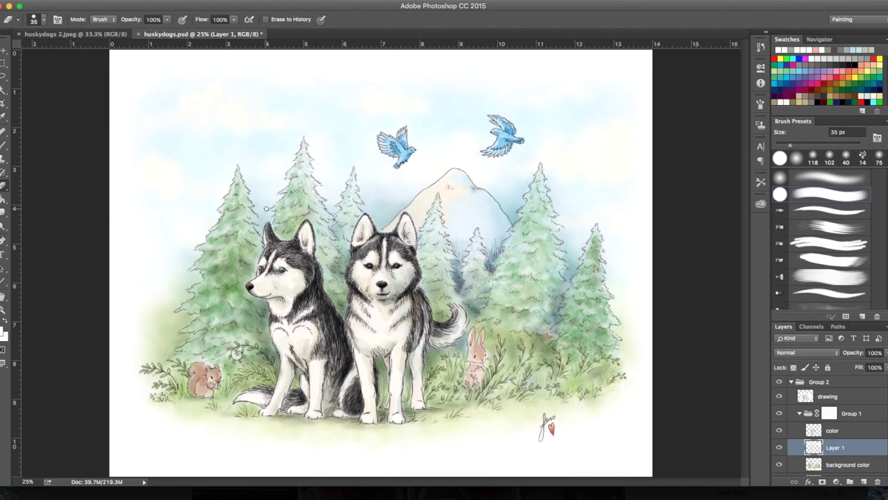
left_click(213, 494)
left_click(550, 494)
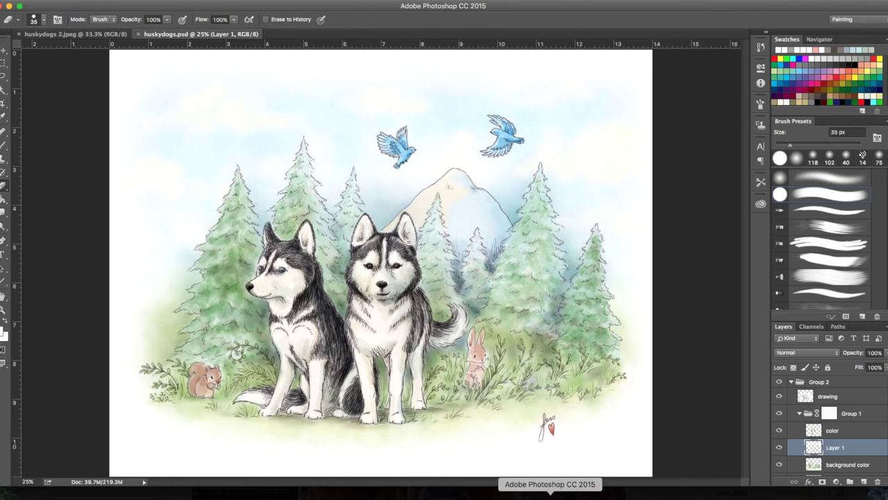
key("ctrl+minus")
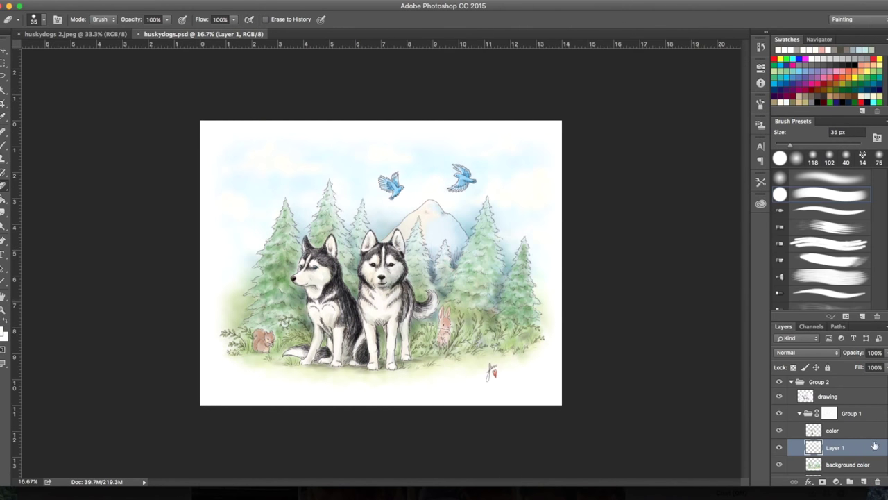
Step: Wash the grassy ground with a warm tint using a 364 px brush in Multiply mode
key("b")
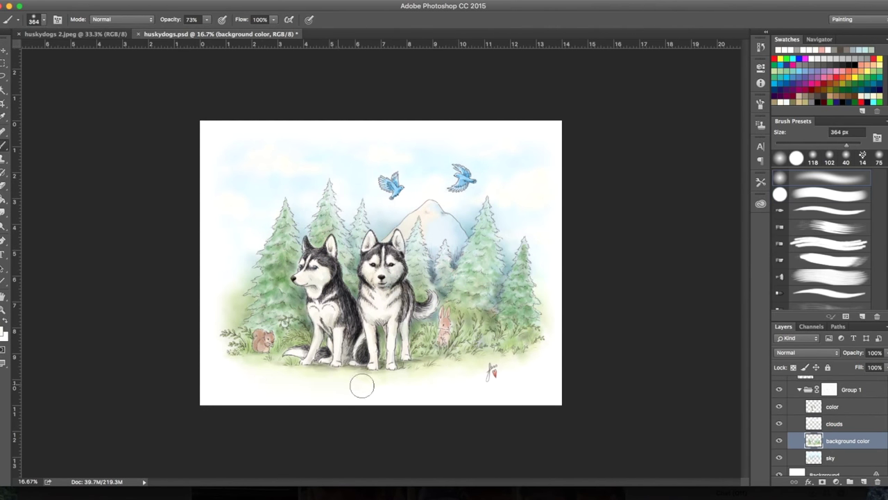
left_click(121, 19)
left_click(129, 61)
mouse_move(361, 387)
left_mouse_down()
mouse_move(228, 361)
mouse_move(468, 368)
mouse_move(531, 354)
mouse_move(279, 376)
left_mouse_up()
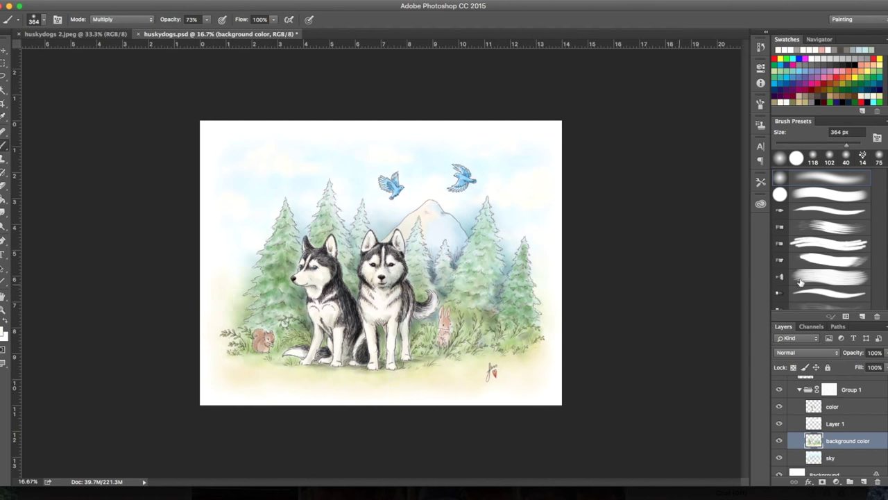
Step: Lasso the signature on the drawing layer and shift it further right into the lower-right corner
key("r")
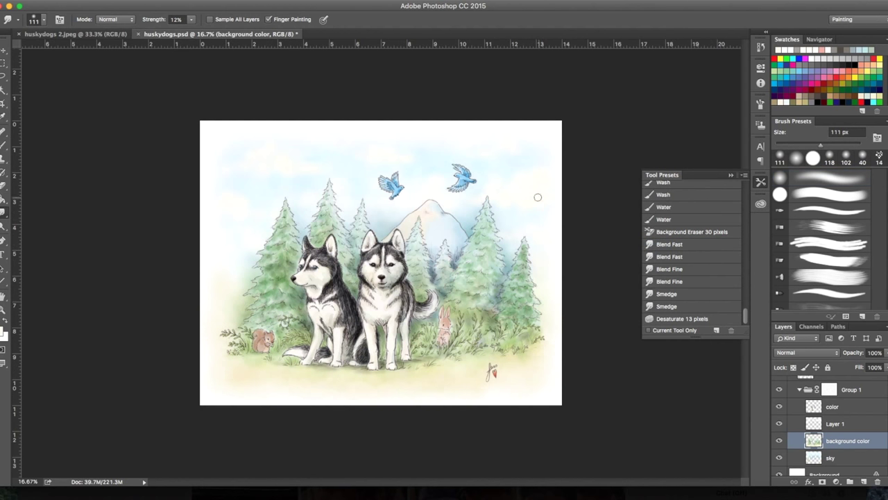
key("l")
left_click(828, 396)
mouse_move(489, 357)
left_mouse_down()
mouse_move(486, 387)
mouse_move(548, 375)
left_mouse_up()
key("ctrl+t")
key("Return")
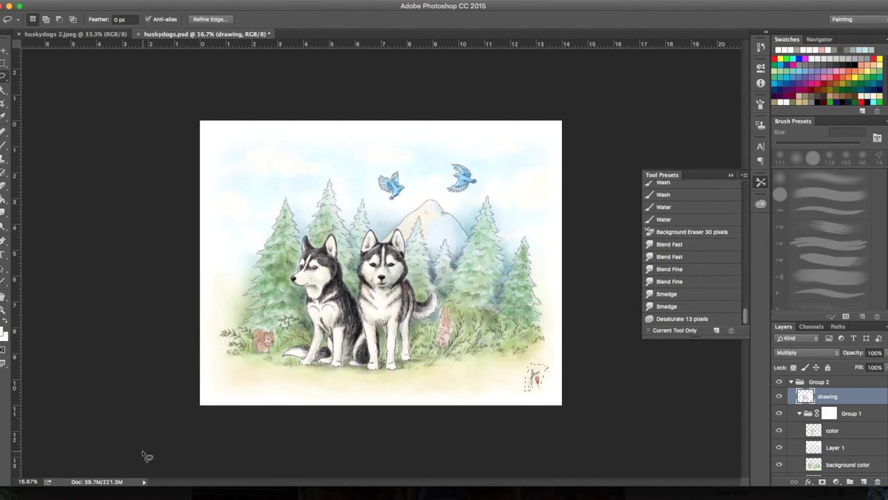